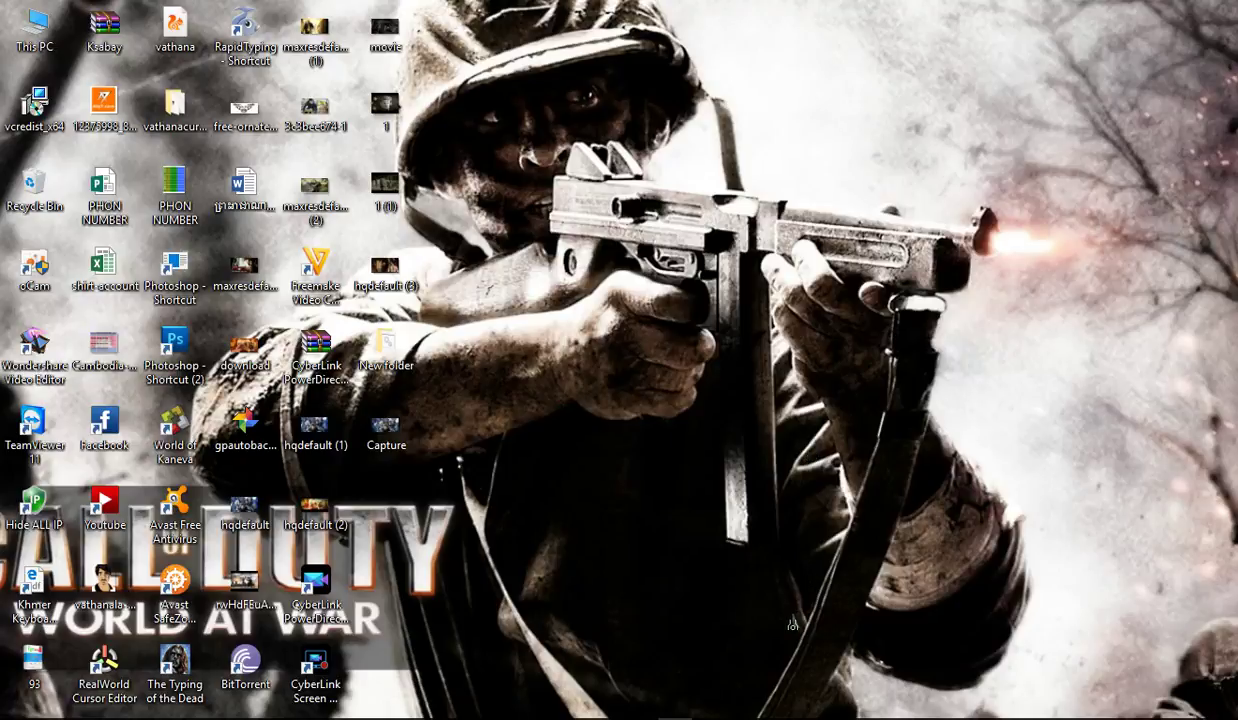
# Step: Create a blank text file on the desktop, keeping the default name 'New Text Document'
pyautogui.rightClick(675, 184)
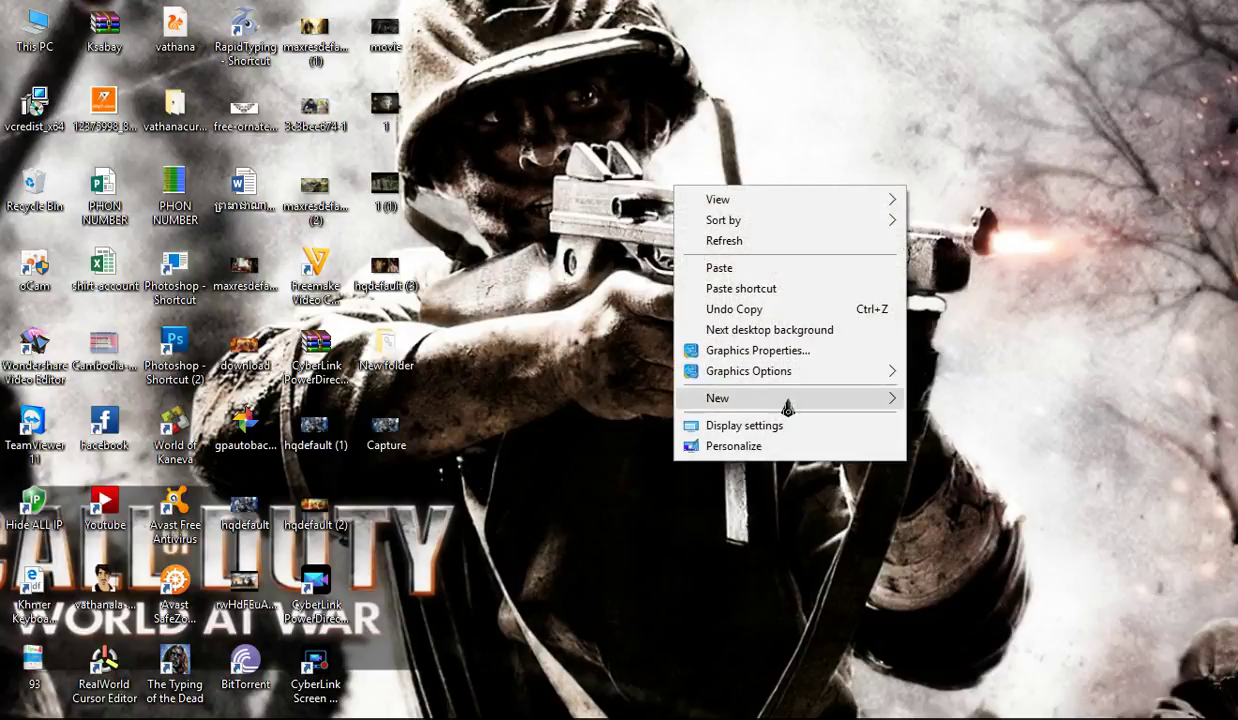
pyautogui.moveTo(787, 406)
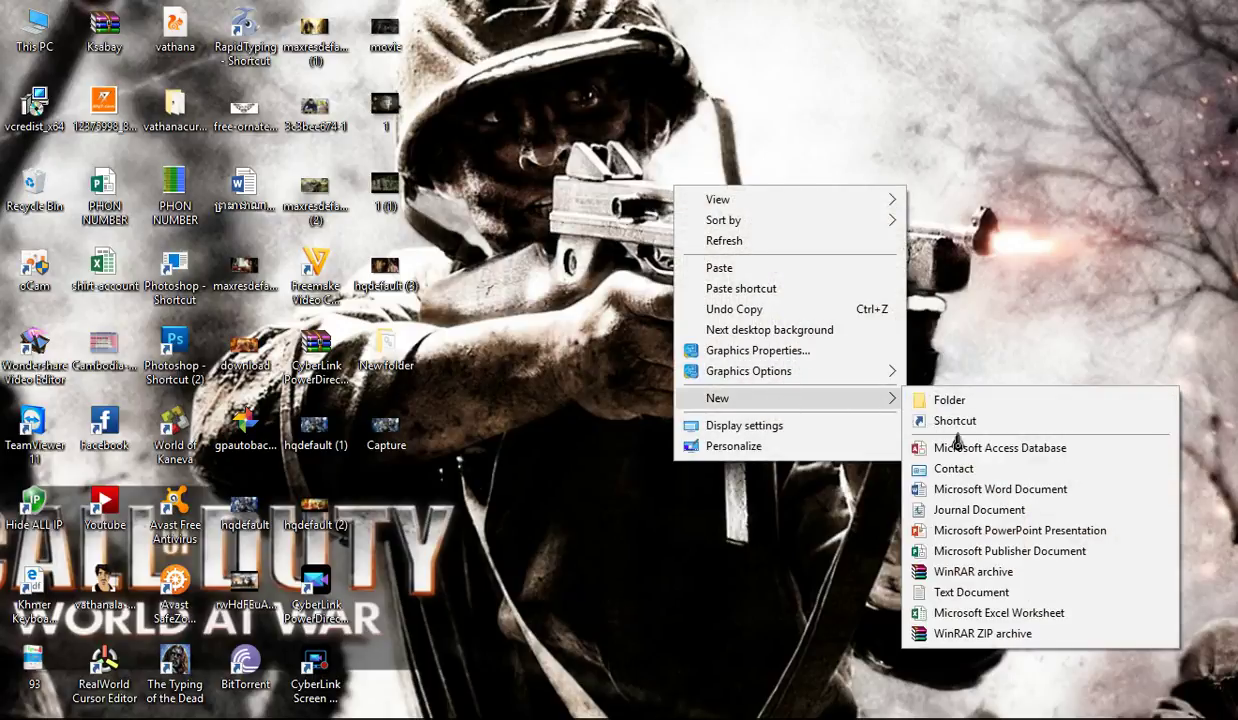
pyautogui.click(935, 598)
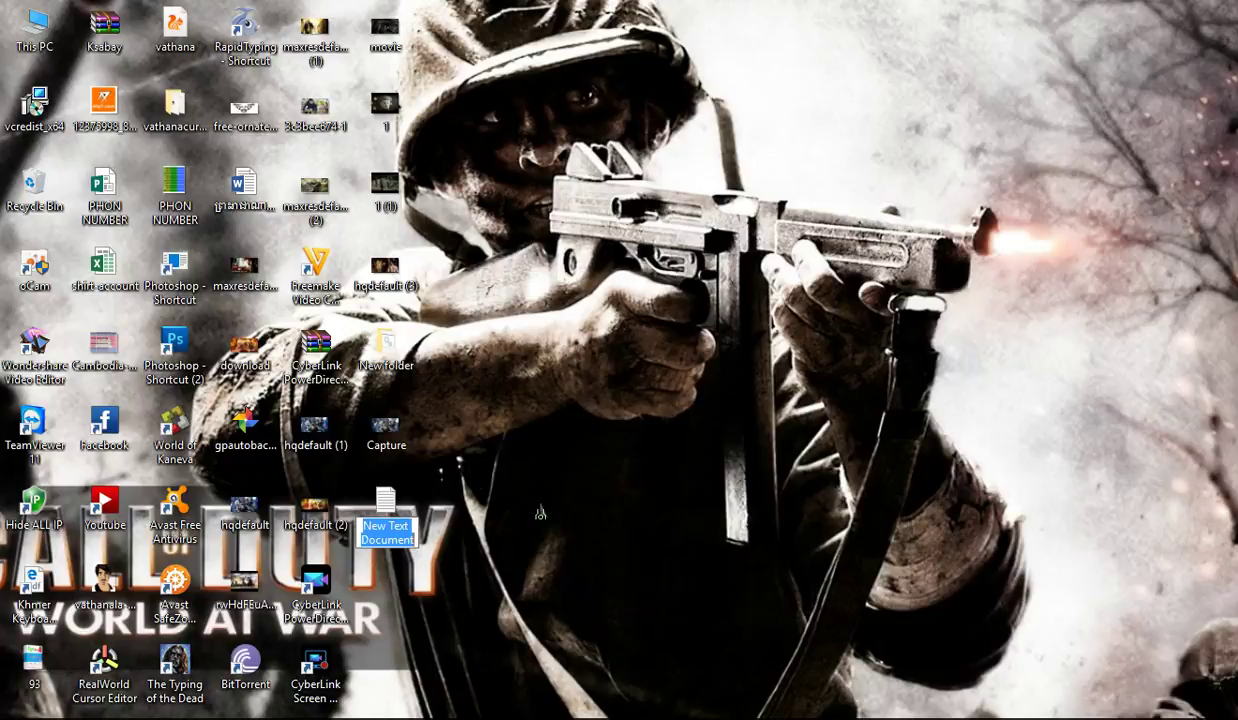
pyautogui.click(387, 508)
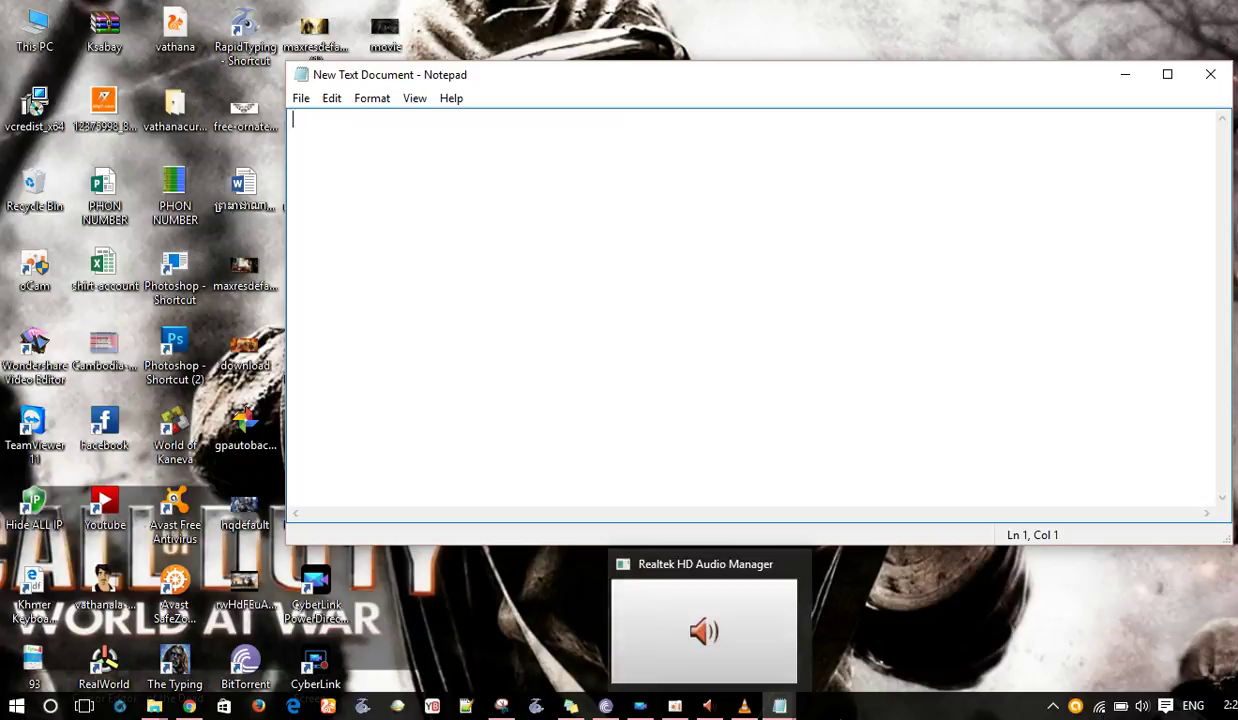
# Step: Select the entire locker-folder script to copy it, then return to New Text Document
pyautogui.moveTo(779, 706)
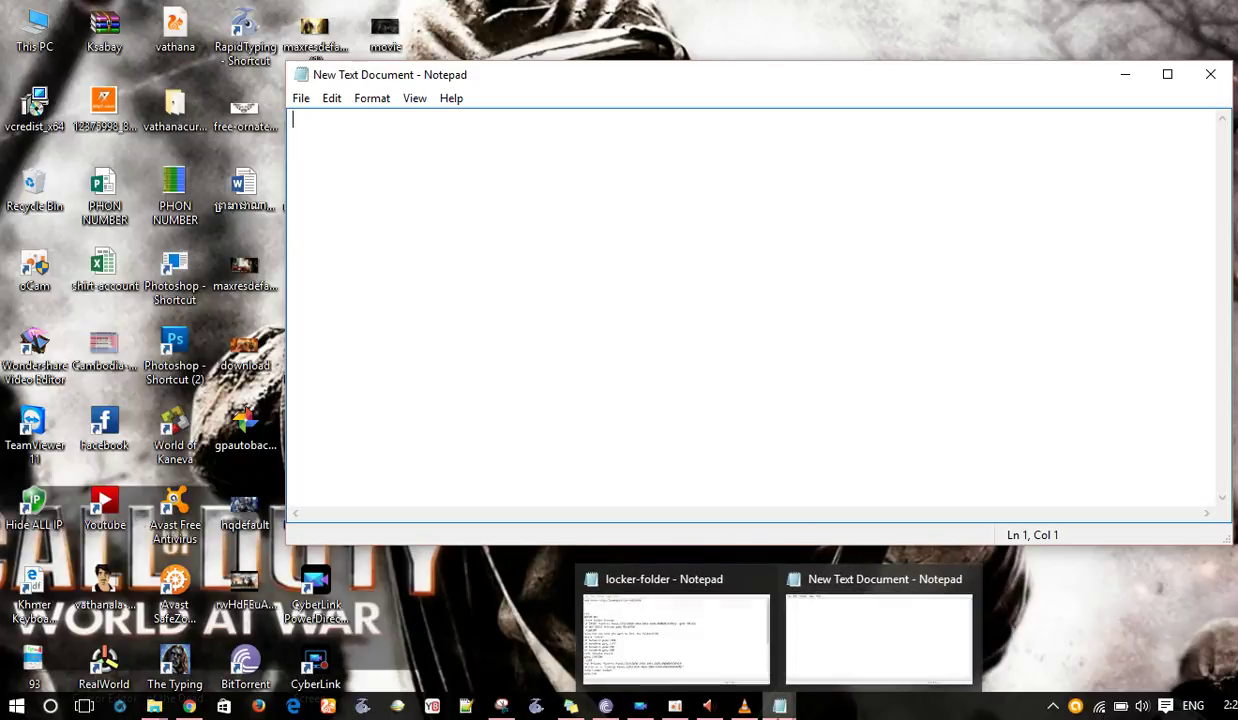
pyautogui.click(707, 670)
pyautogui.click(377, 338)
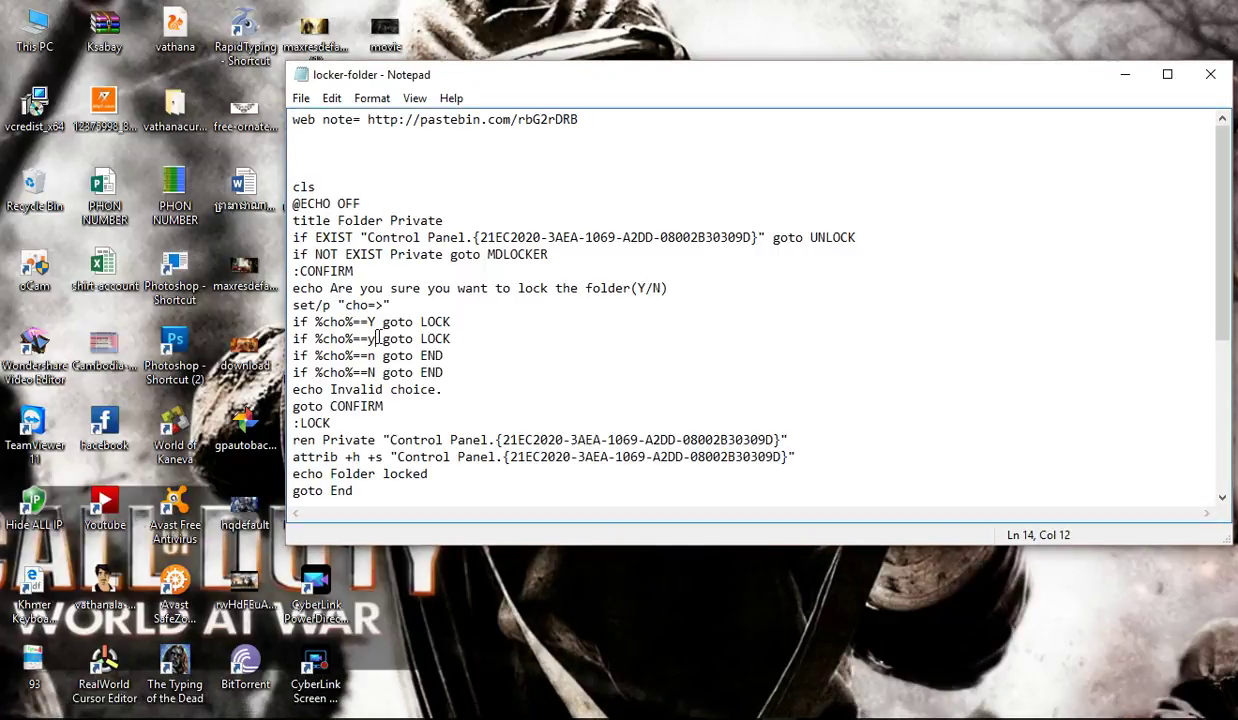
pyautogui.hotkey('ctrl', 'a')
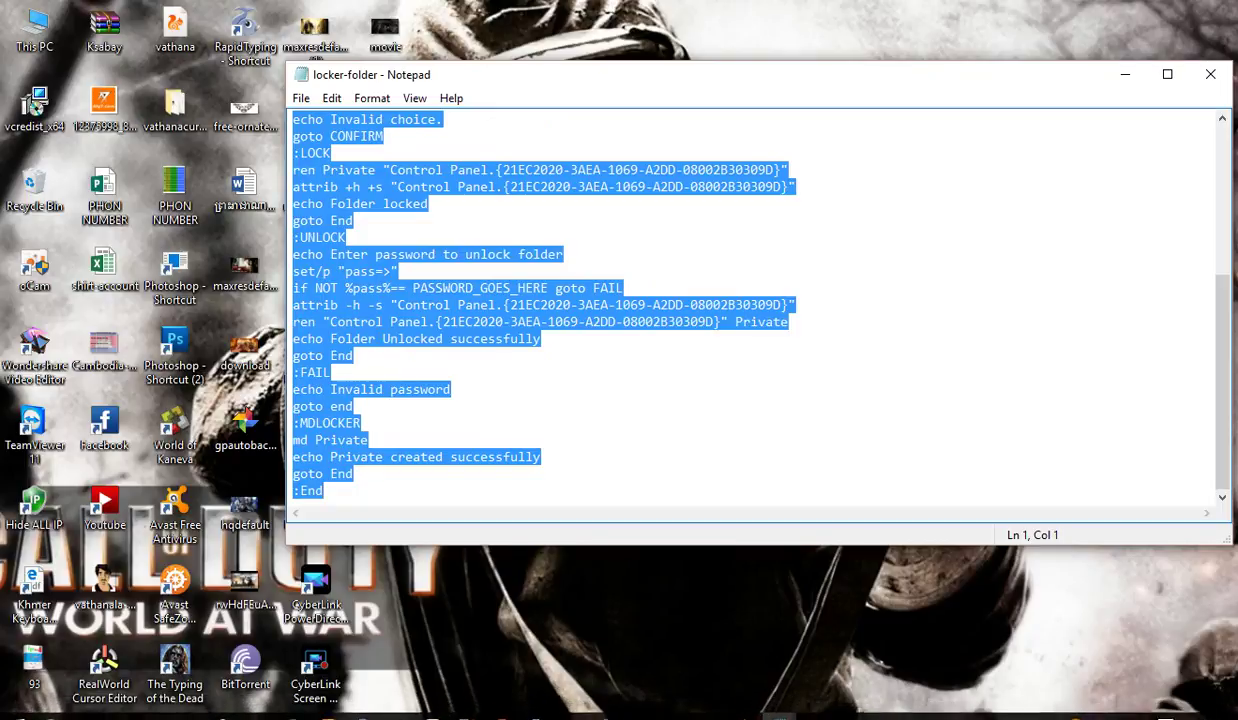
pyautogui.moveTo(779, 706)
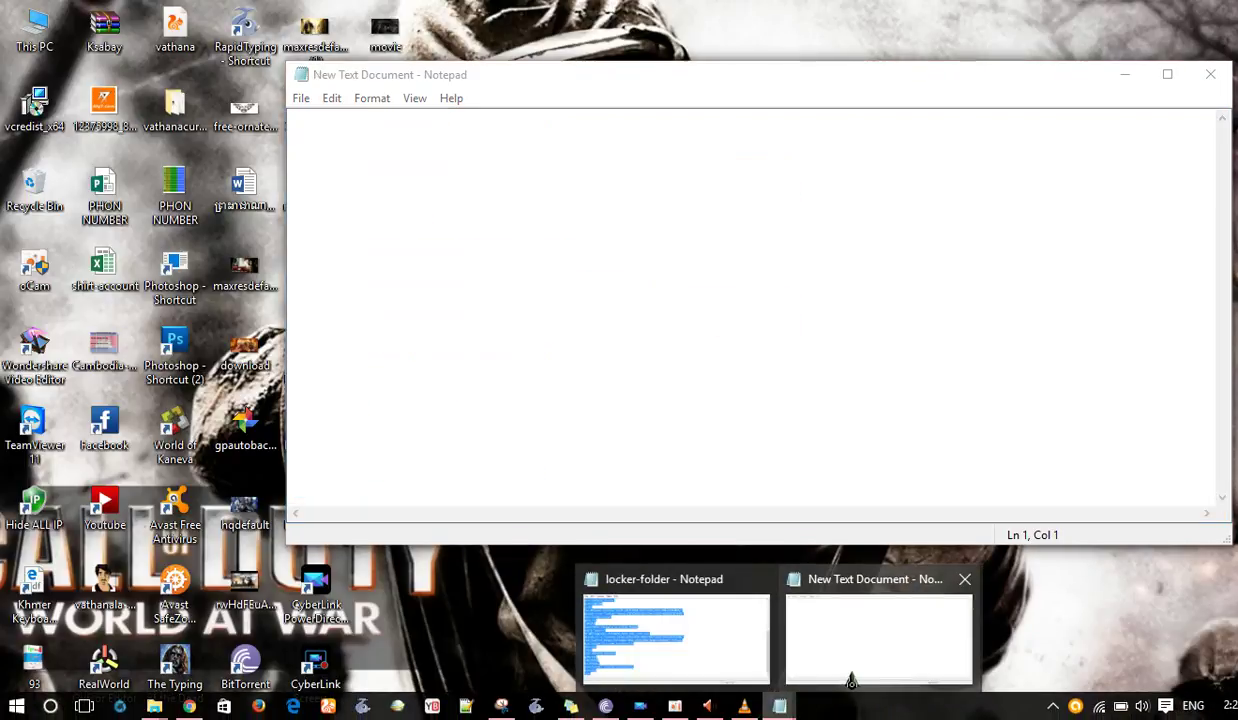
pyautogui.click(858, 675)
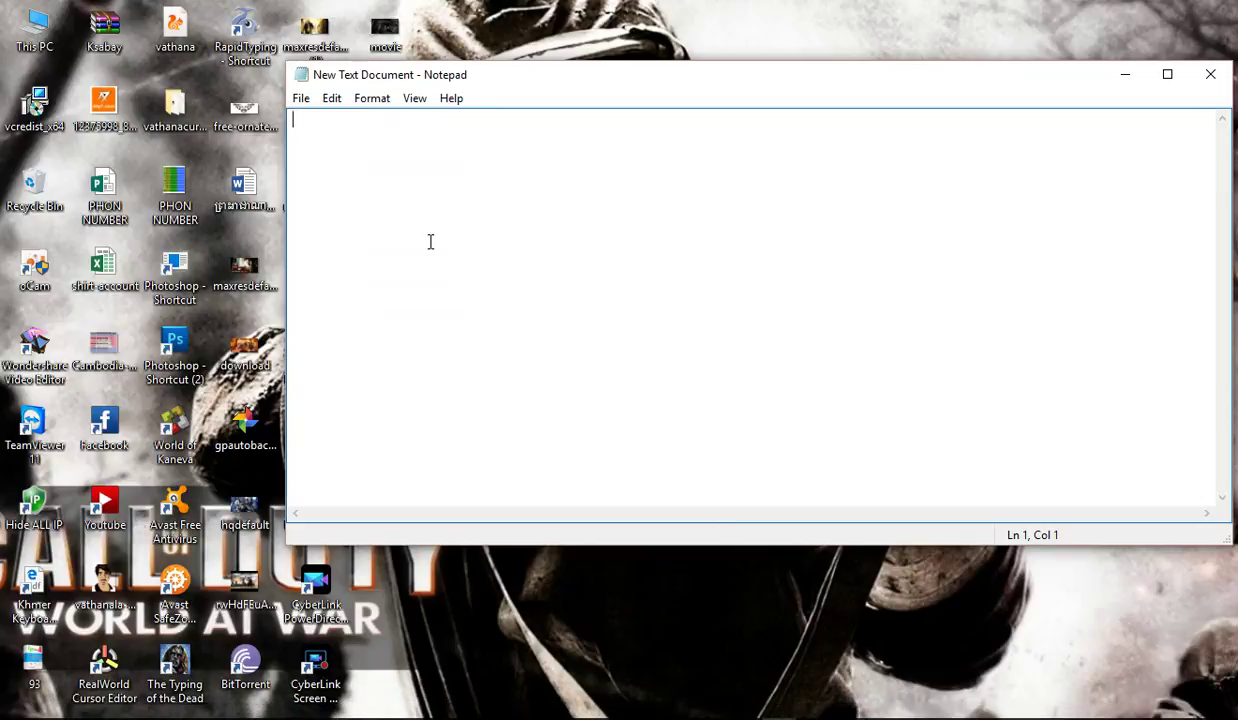
# Step: Paste the folder-locker script into the empty New Text Document
pyautogui.hotkey('ctrl', 'v')
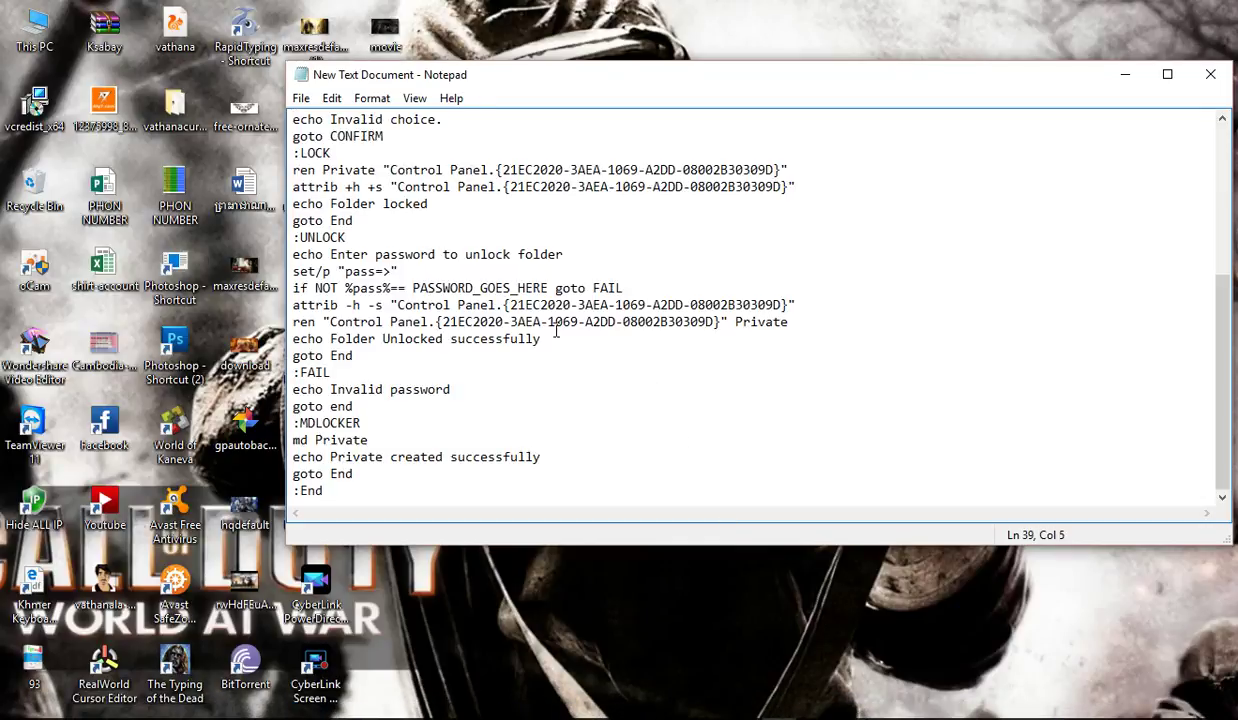
pyautogui.scroll(5, 584, 333)
pyautogui.scroll(-5, 584, 333)
# Step: Replace the PASSWORD_GOES_HERE placeholder with a custom password
pyautogui.click(411, 288)
pyautogui.moveTo(411, 288); pyautogui.dragTo(549, 288)
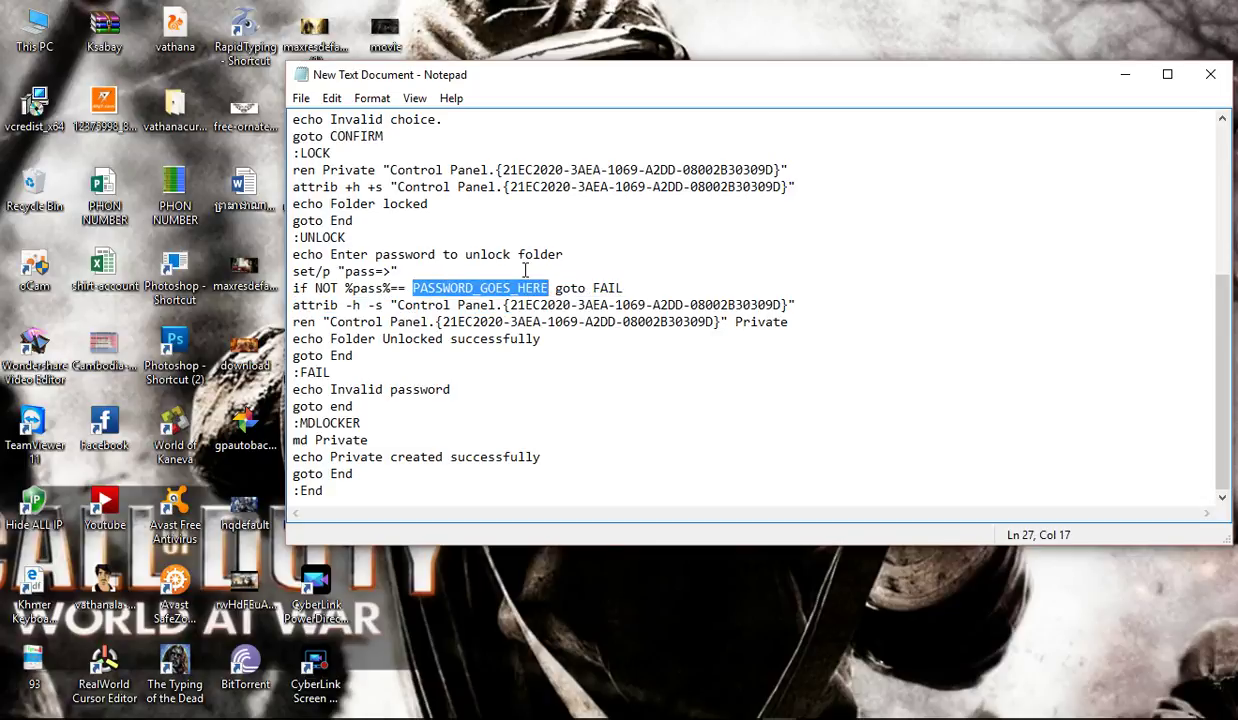
pyautogui.press('BackSpace')
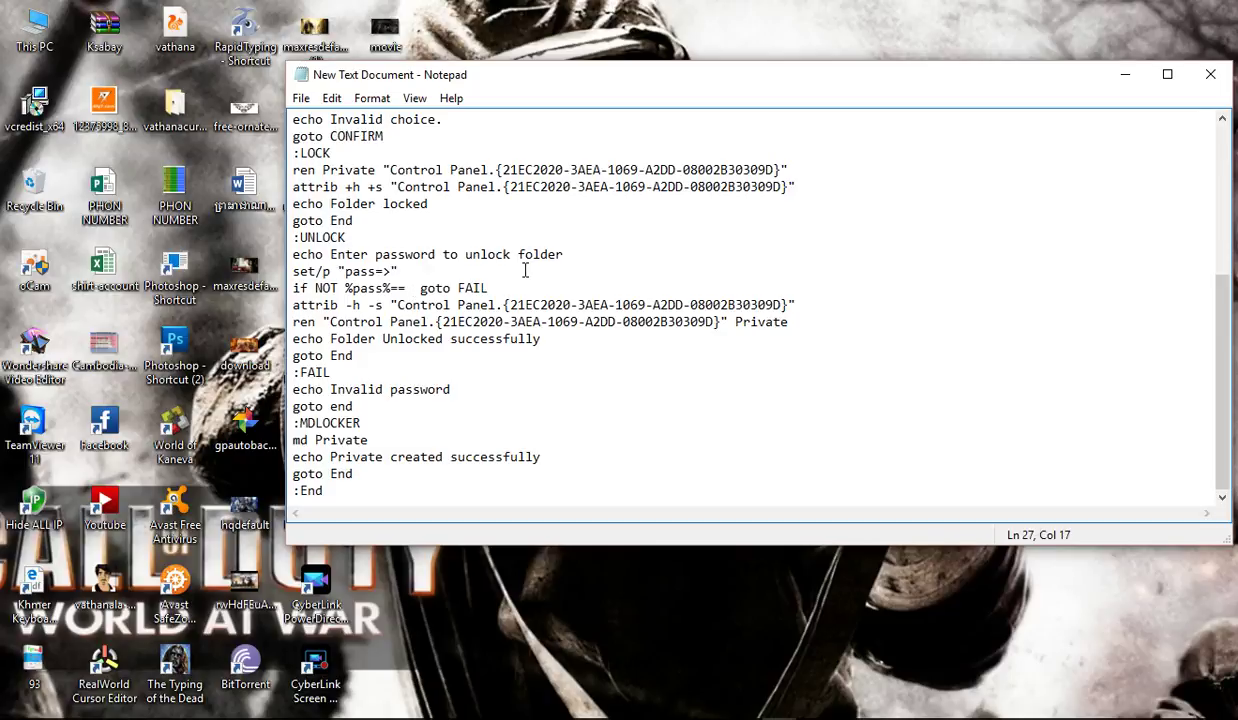
pyautogui.write('1234567')
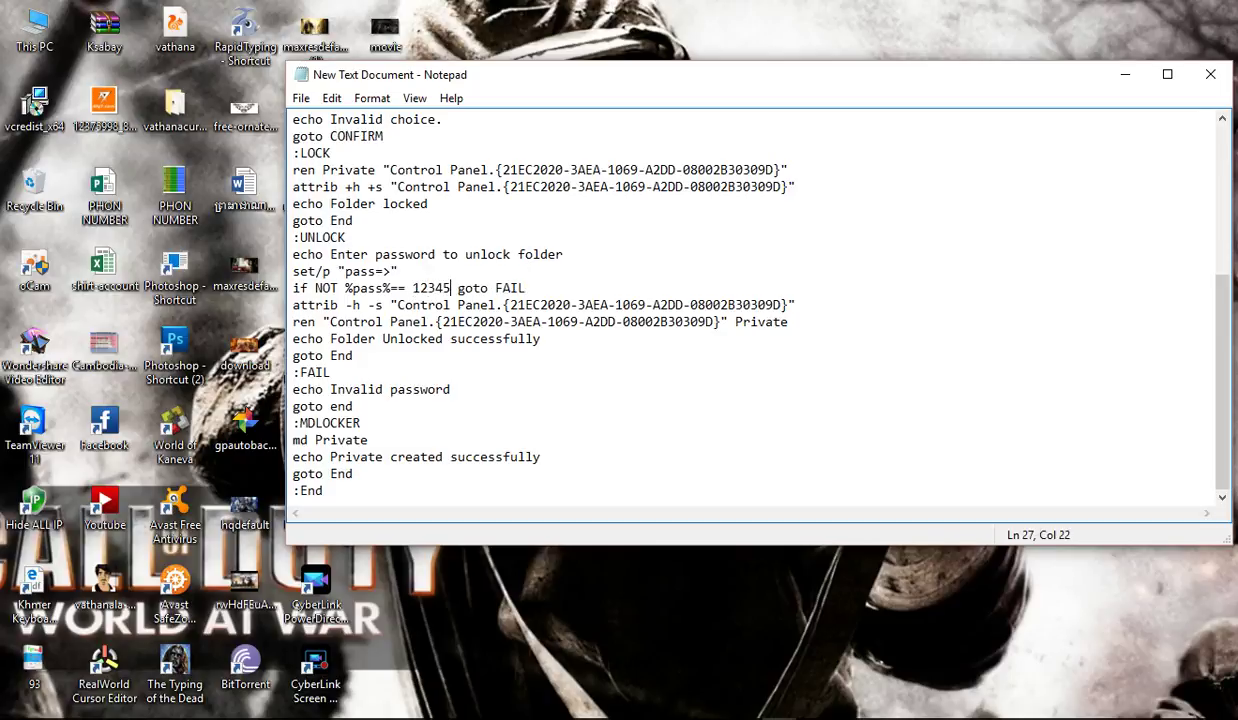
pyautogui.write('89')
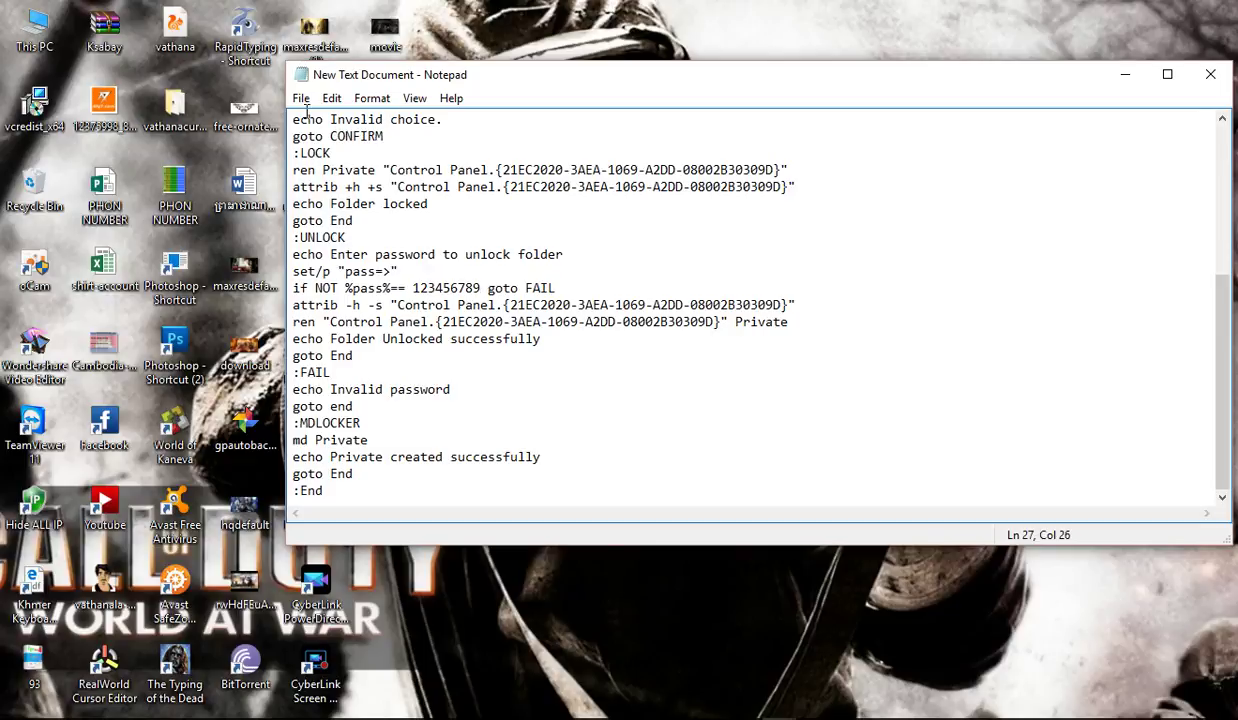
# Step: In Save As, name the file locker.bat and set the save type to All Files
pyautogui.click(300, 98)
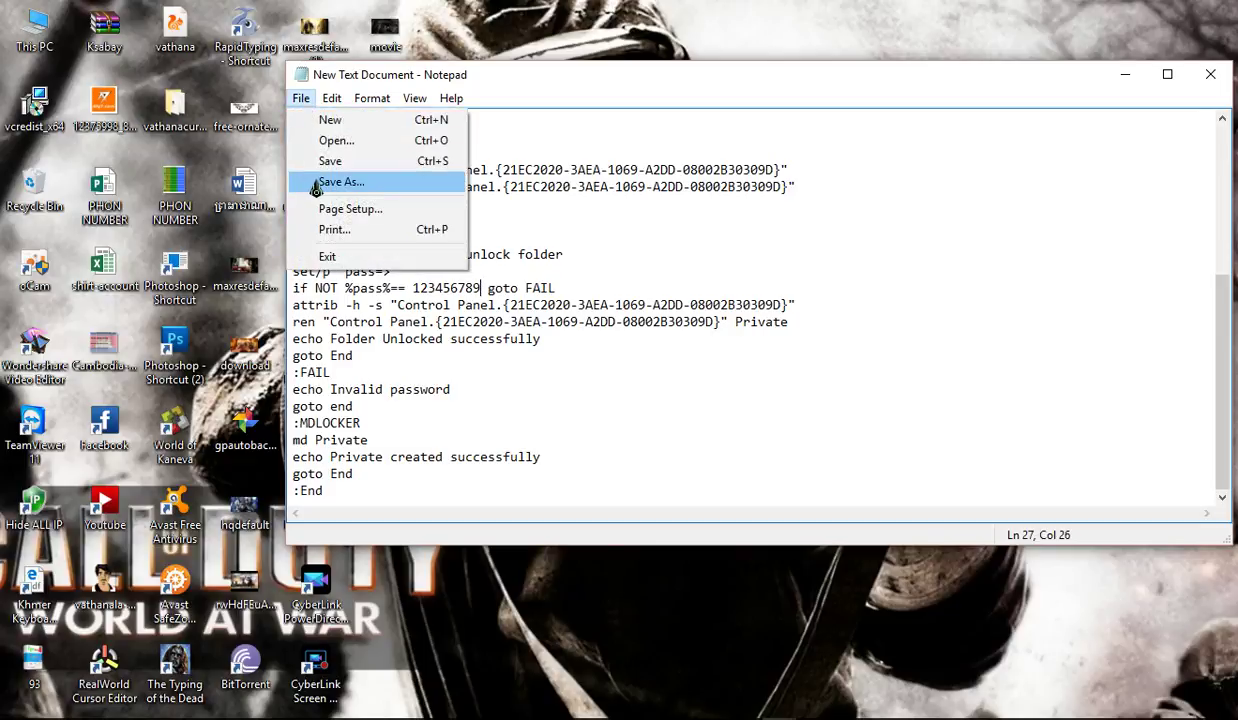
pyautogui.click(382, 182)
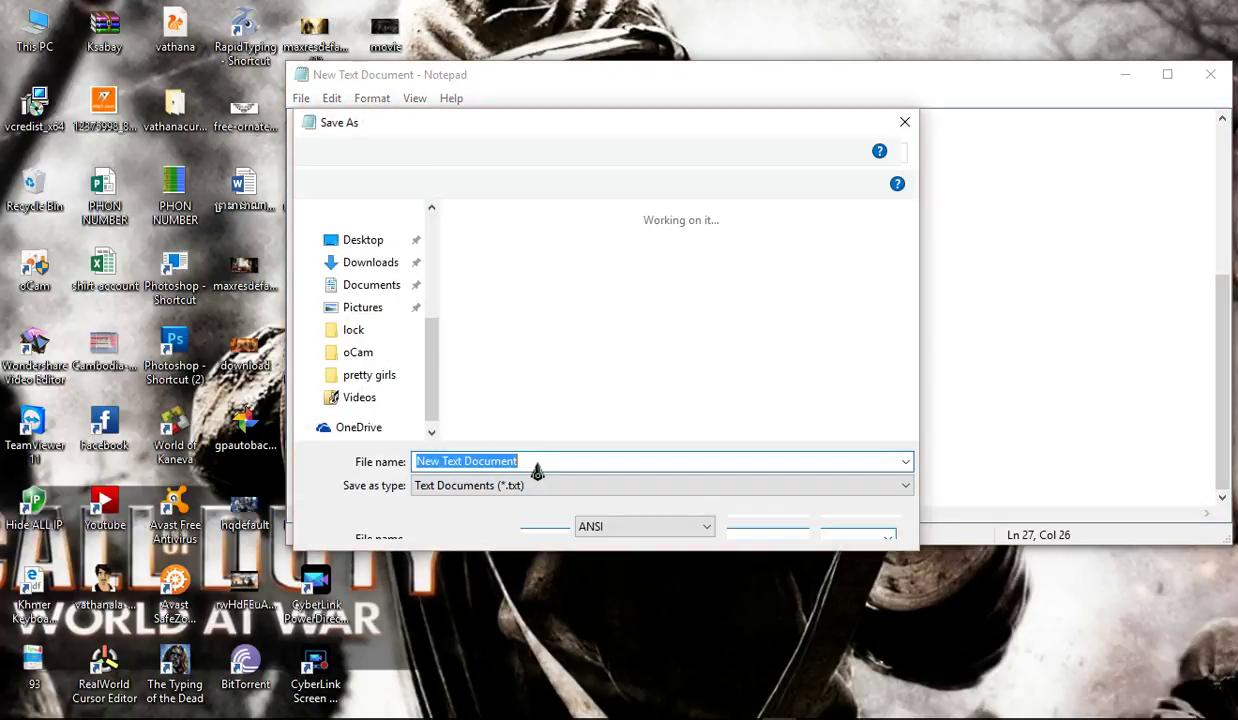
pyautogui.press('BackSpace')
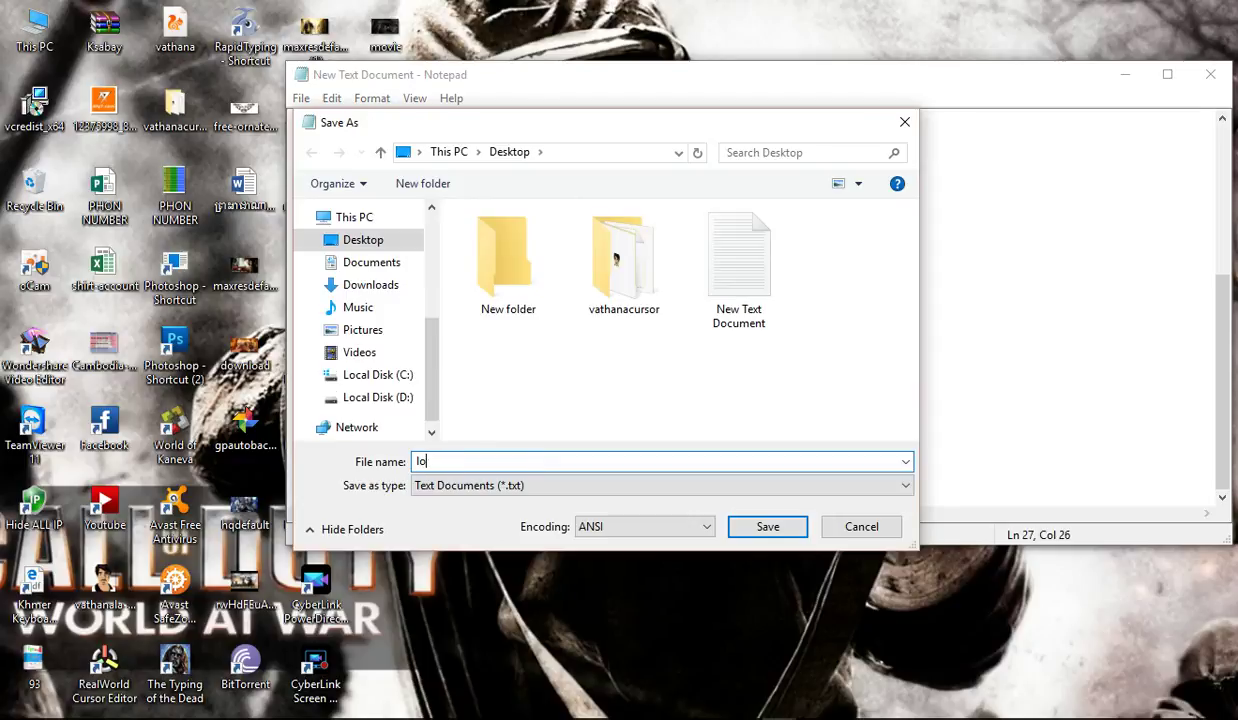
pyautogui.write('locker.bat')
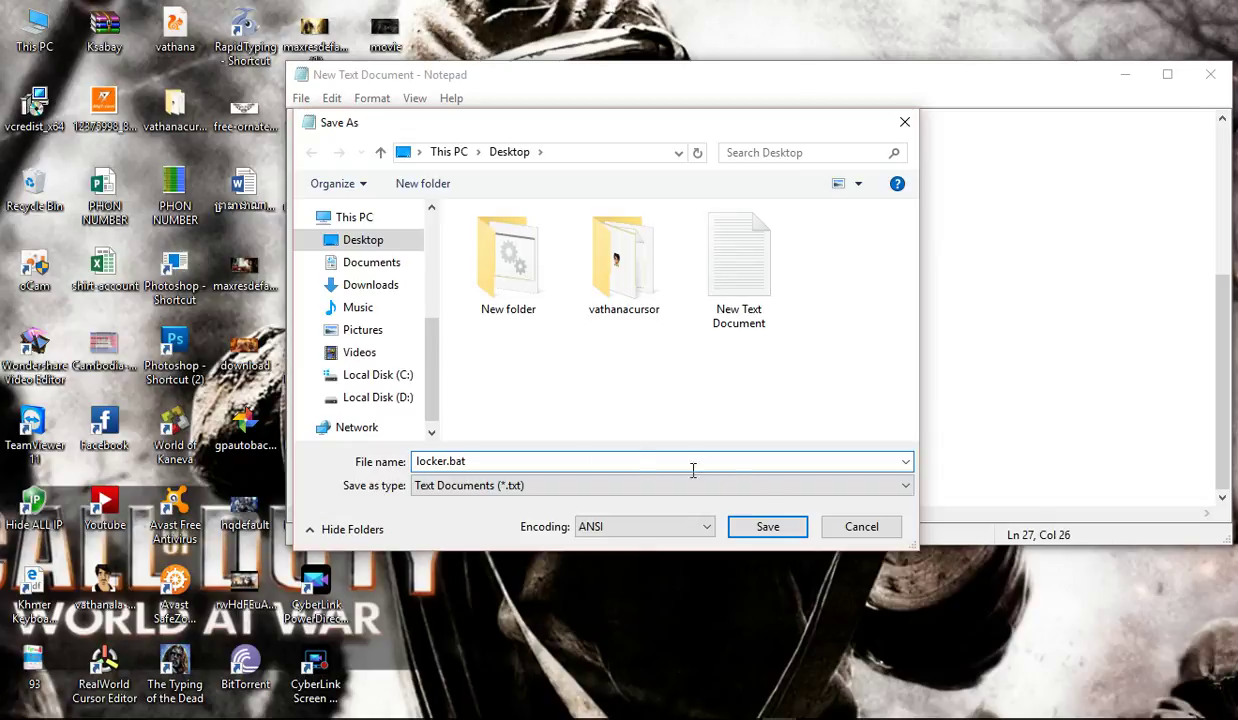
pyautogui.click(848, 484)
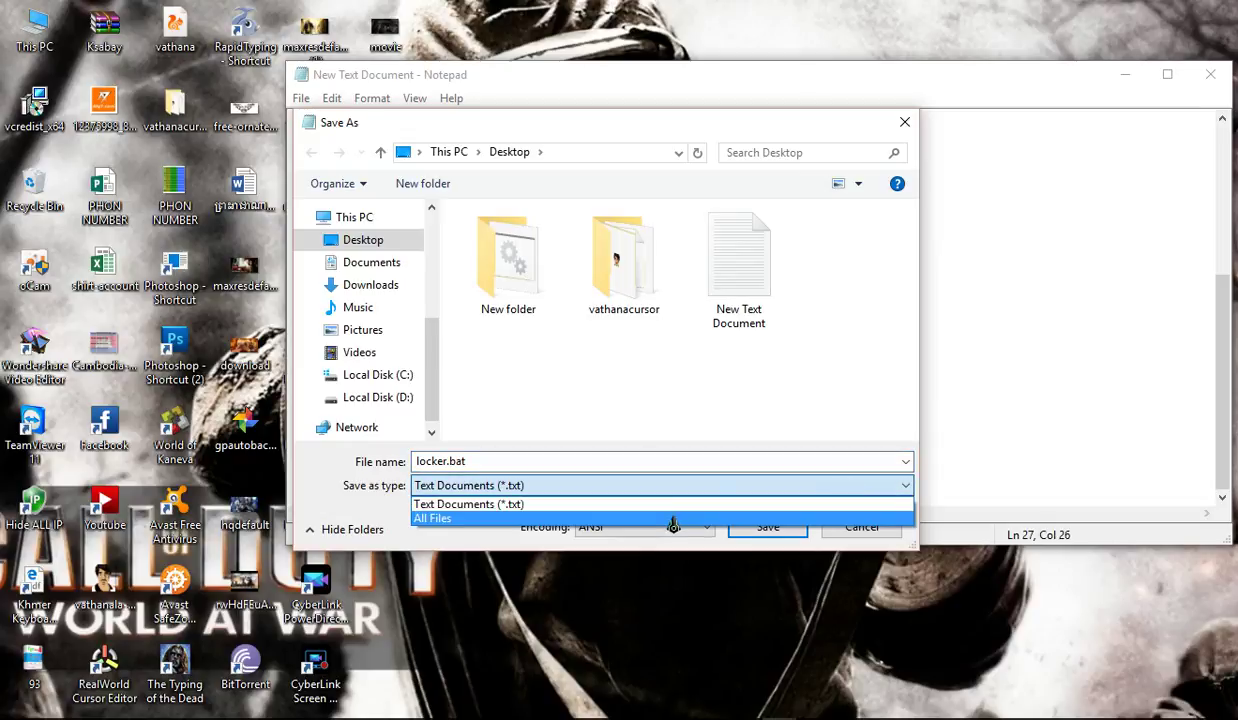
pyautogui.click(673, 518)
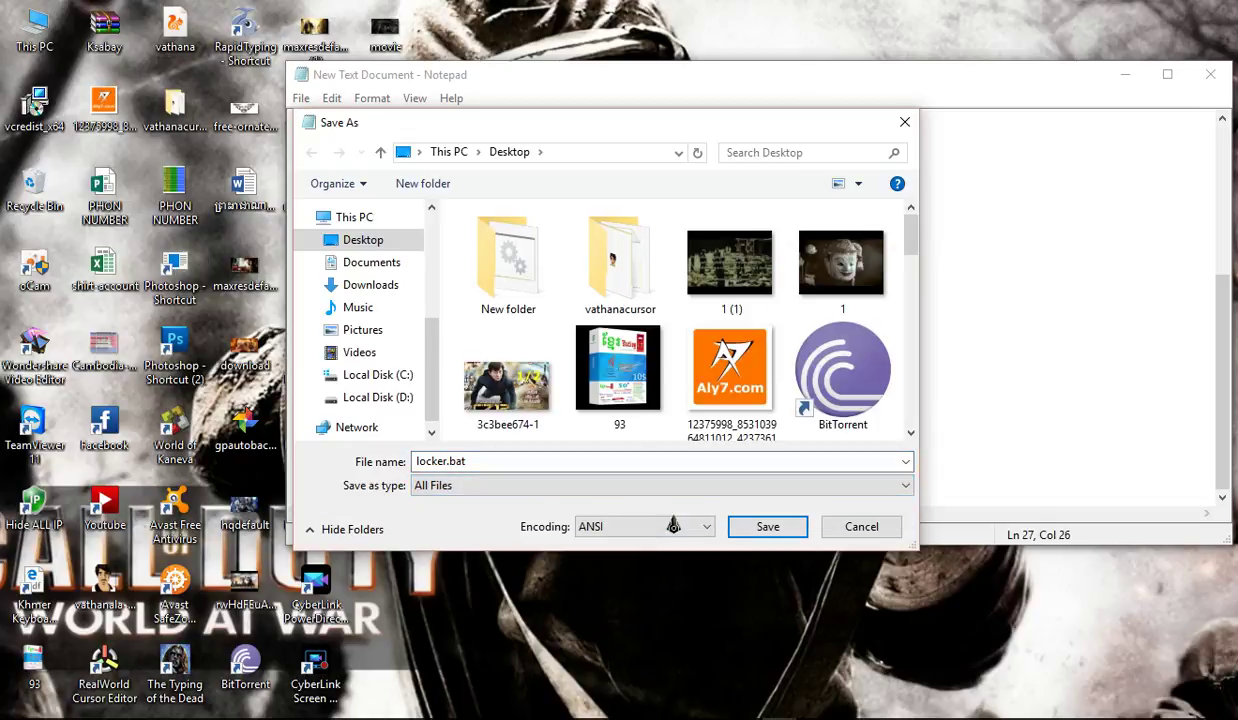
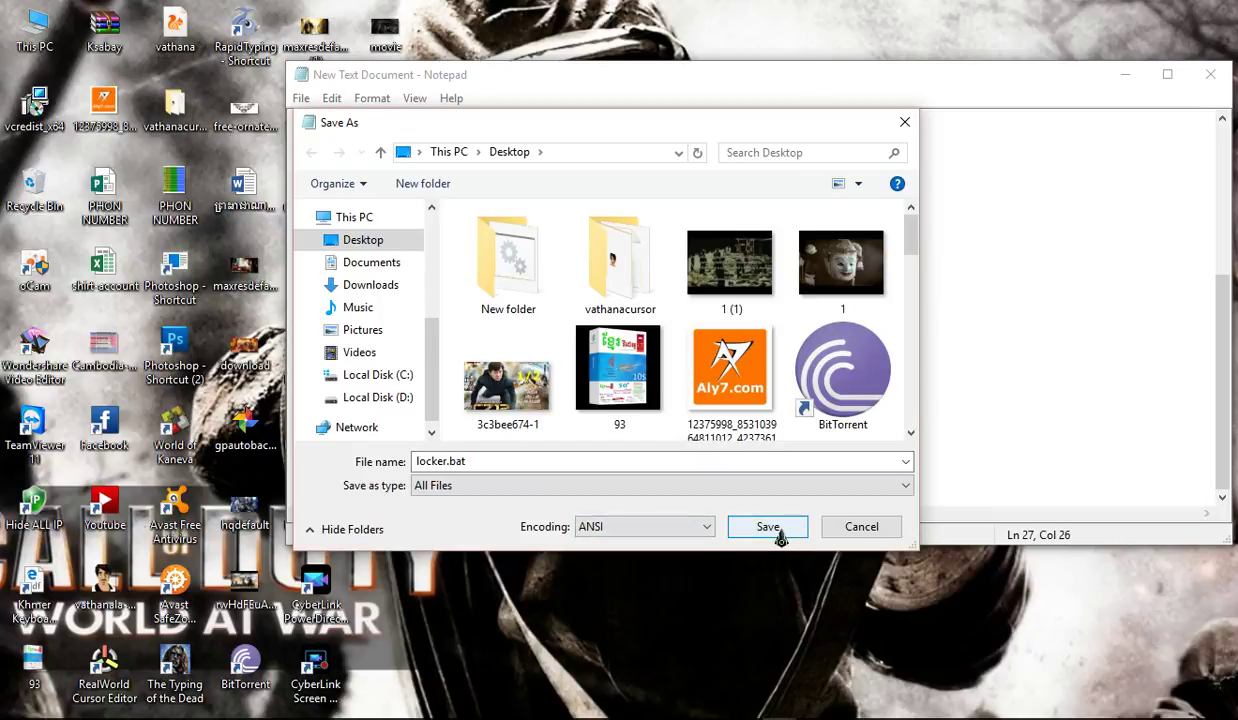
# Step: Save the script to the Desktop as locker.bat and minimize Notepad
pyautogui.click(775, 537)
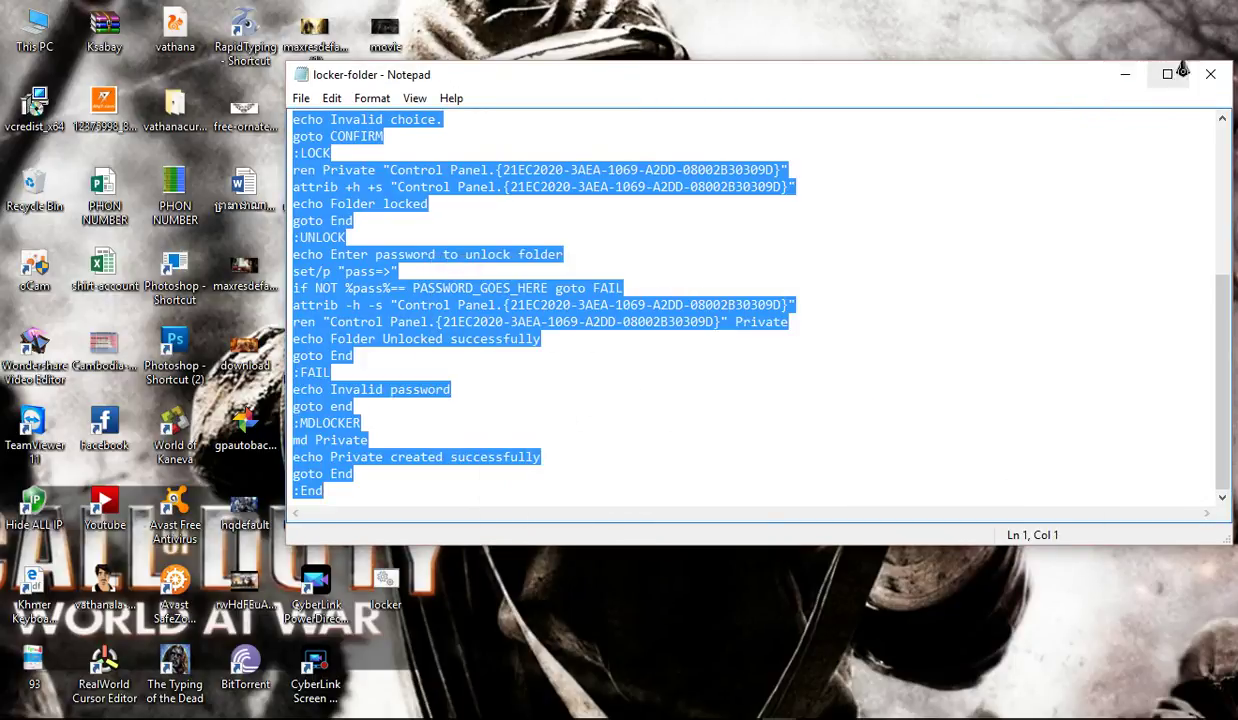
pyautogui.click(1125, 74)
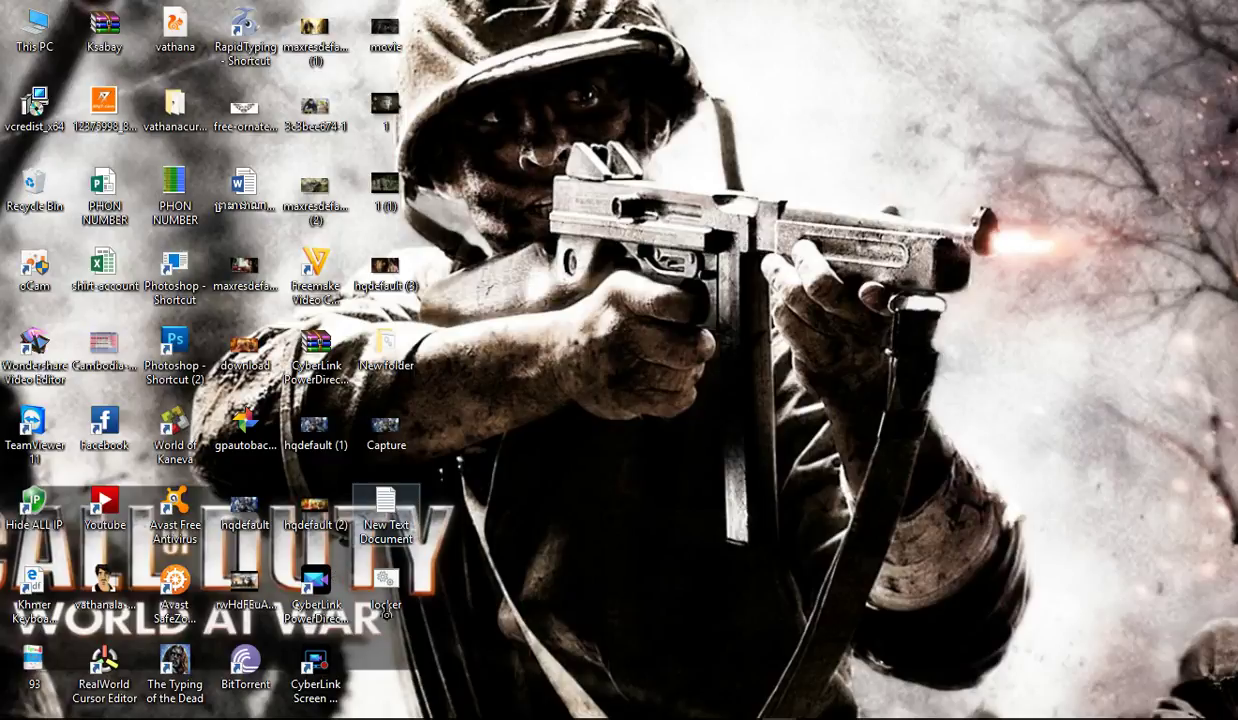
# Step: Make a new folder on the desktop and name it 'locker'
pyautogui.rightClick(651, 268)
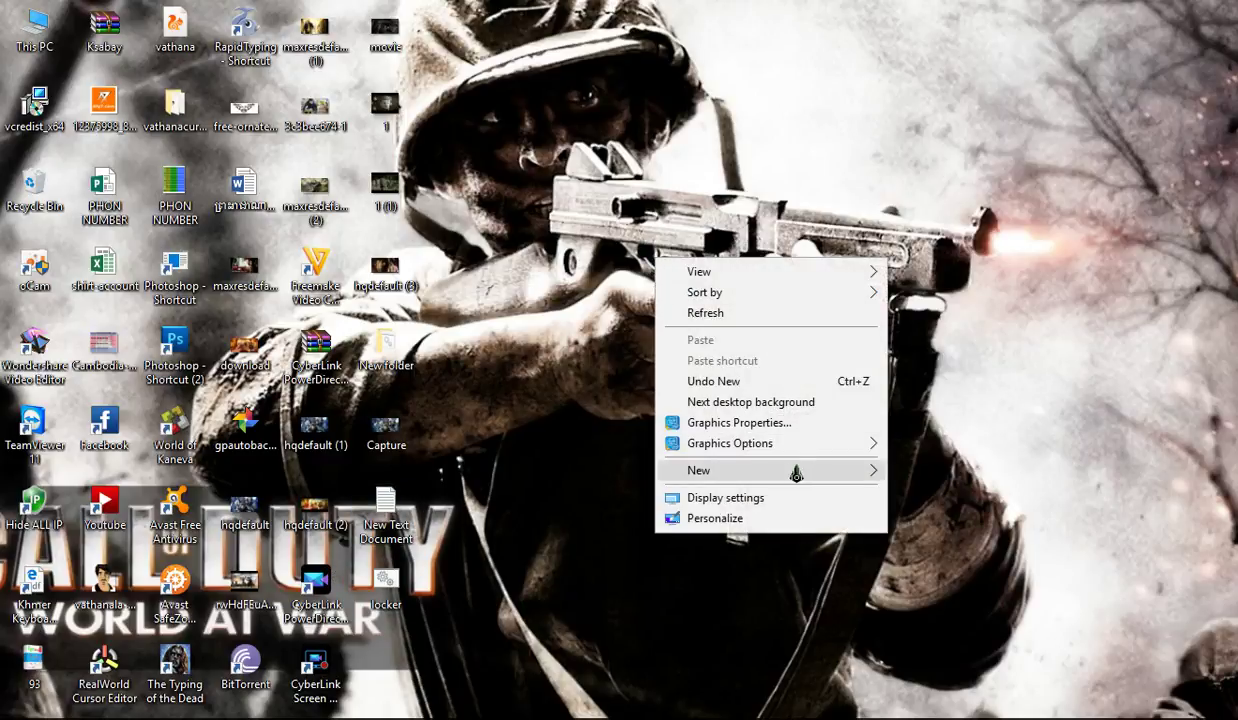
pyautogui.moveTo(793, 471)
pyautogui.click(966, 238)
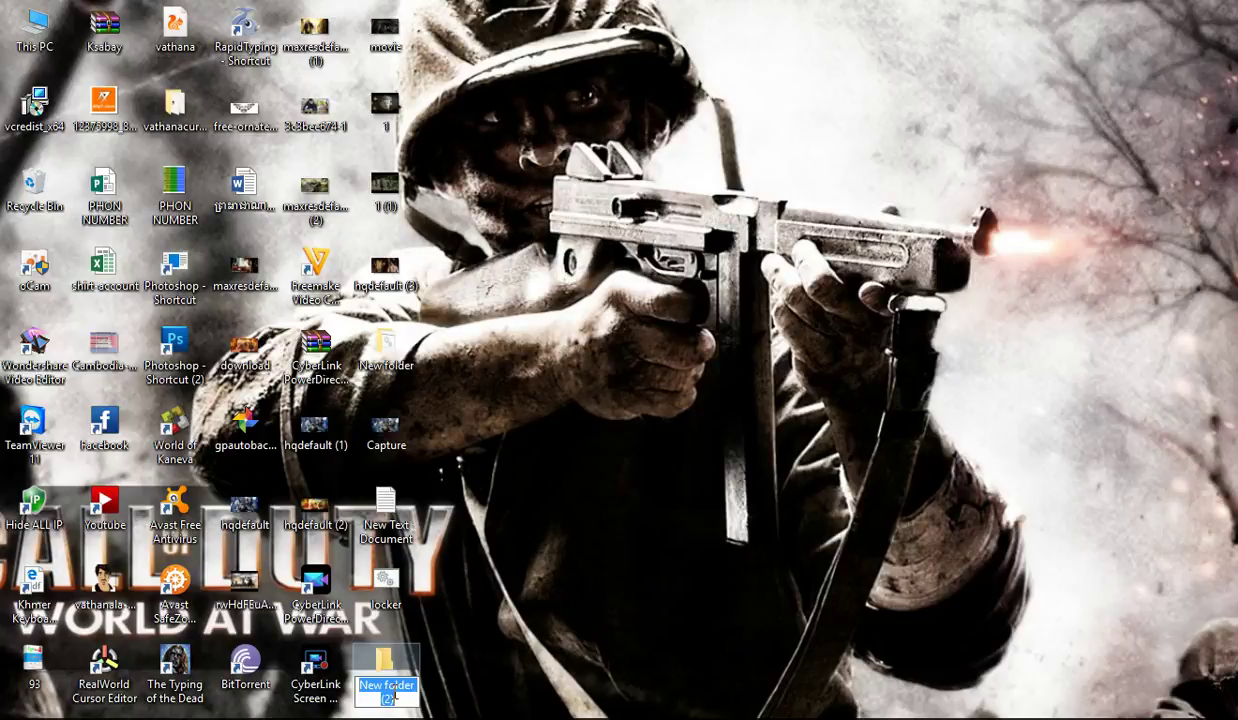
pyautogui.write('lo')
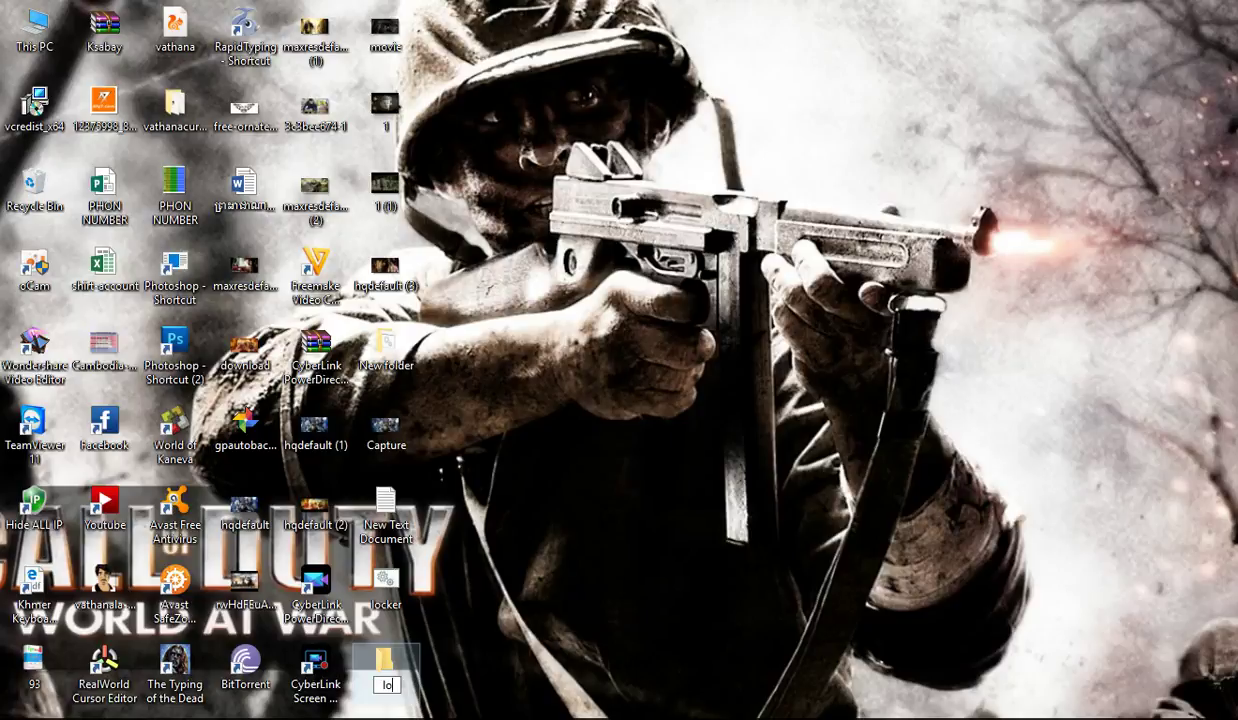
pyautogui.write('cker')
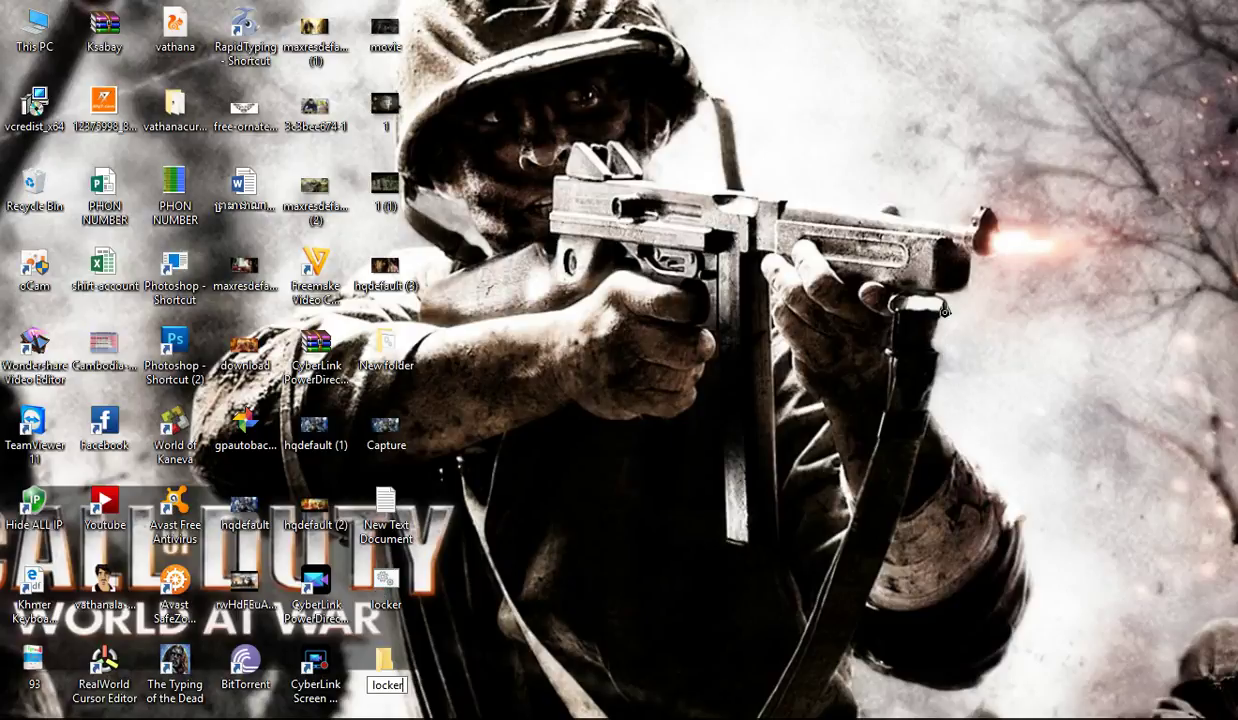
pyautogui.click(868, 203)
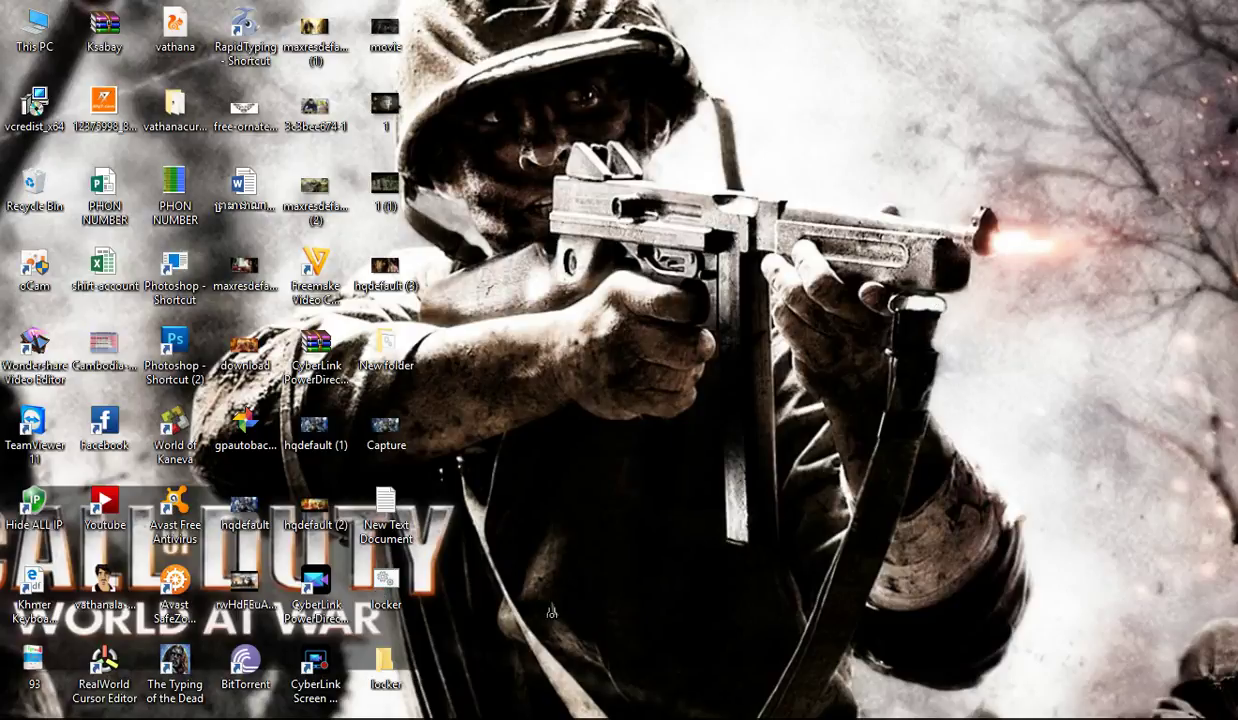
# Step: Drag locker.bat into the locker folder and open that folder in File Explorer
pyautogui.moveTo(387, 582); pyautogui.dragTo(370, 661)
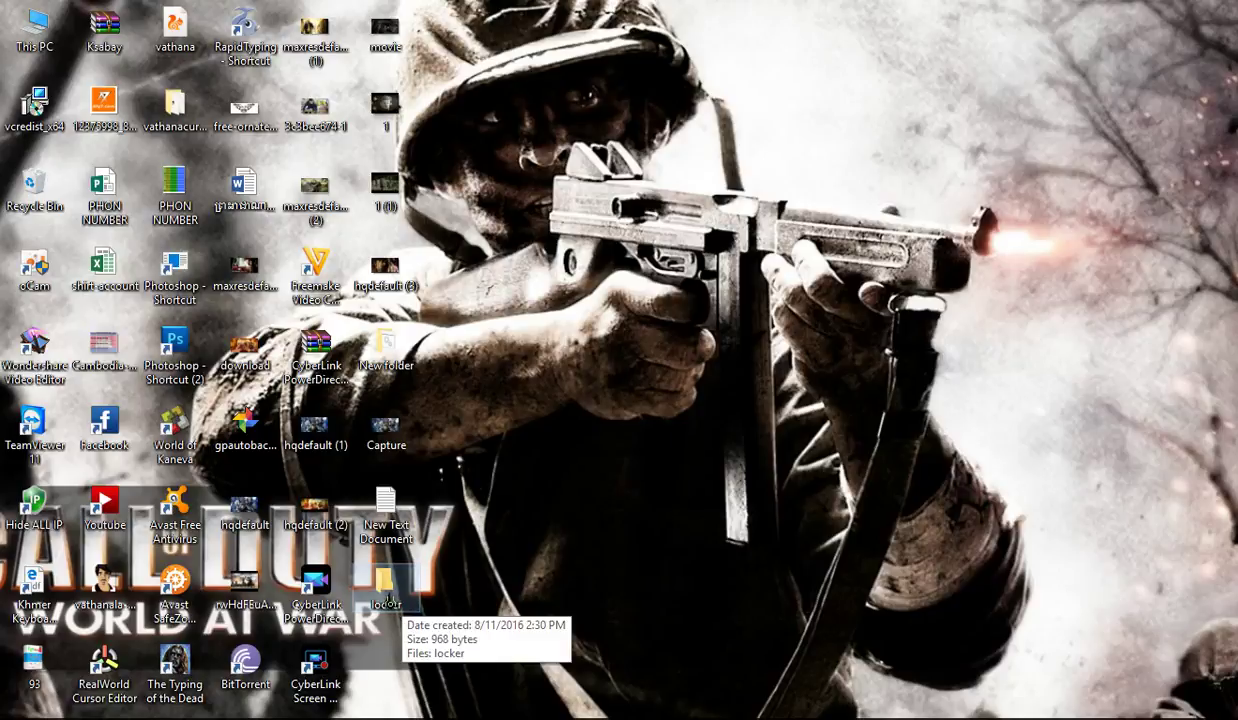
pyautogui.doubleClick(385, 590)
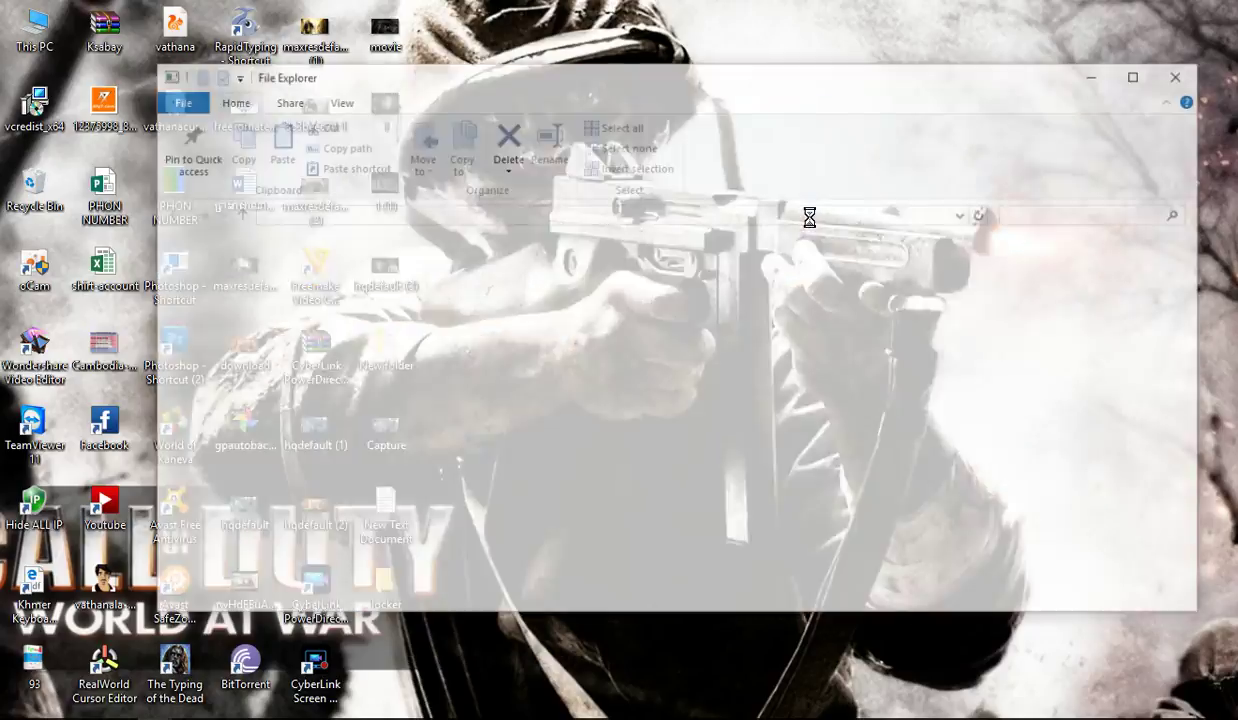
pyautogui.rightClick(809, 217)
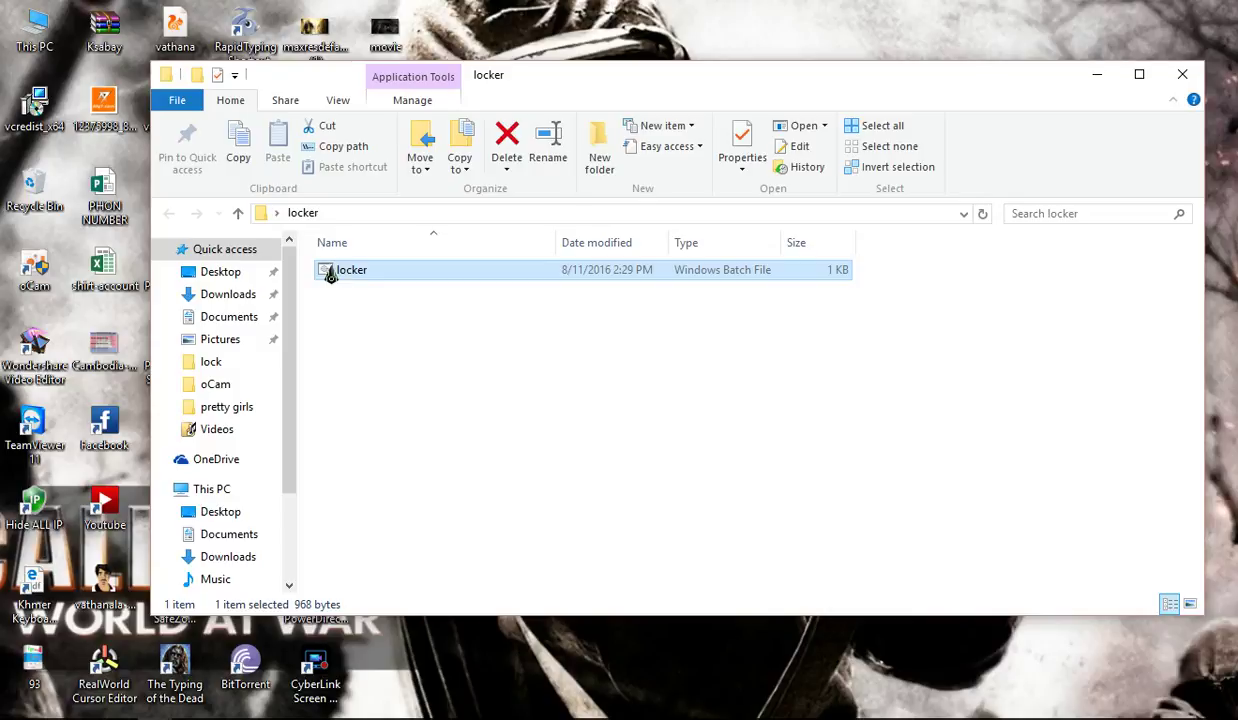
# Step: Run locker.bat inside the locker folder to generate the Private folder
pyautogui.doubleClick(330, 275)
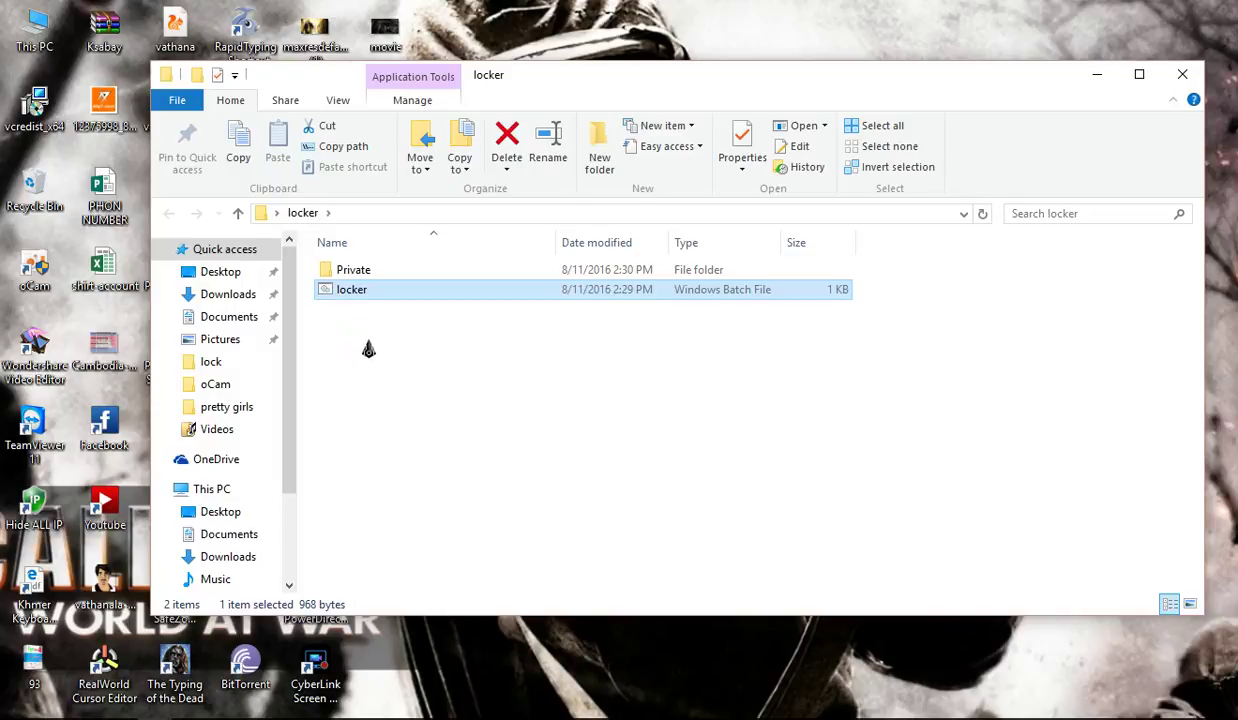
# Step: Run locker.bat again and confirm the lock prompt so Private disappears
pyautogui.doubleClick(333, 288)
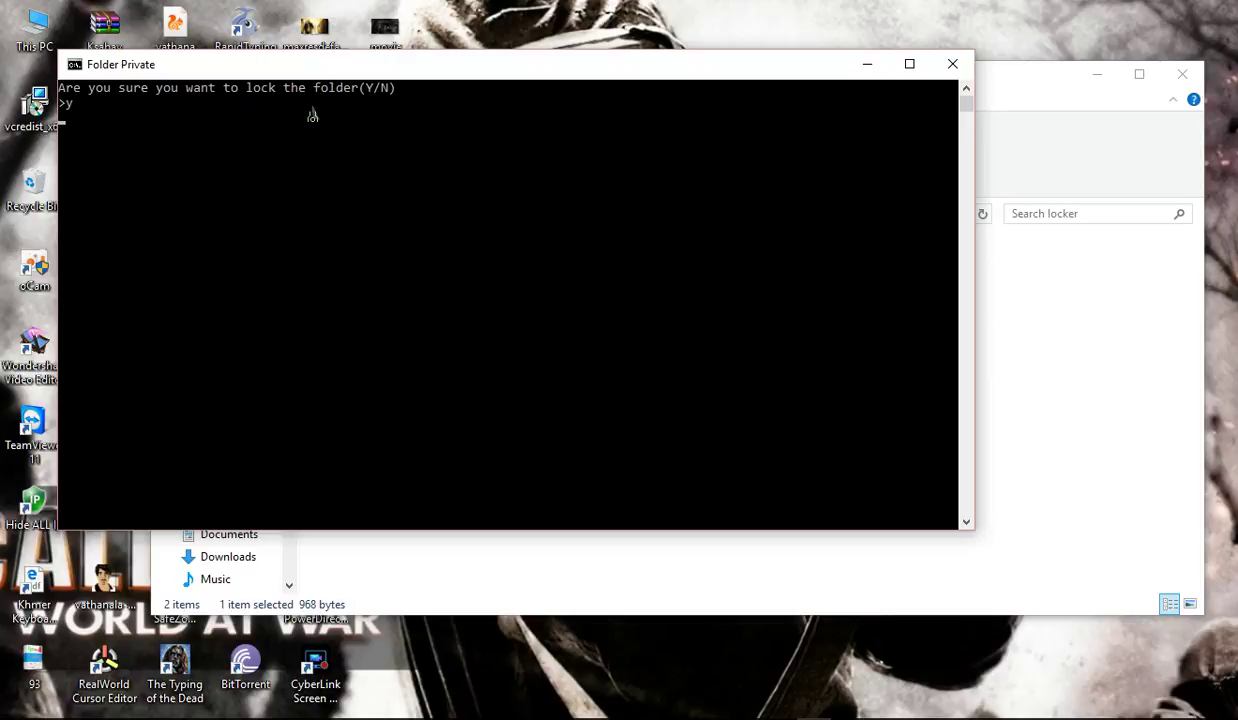
pyautogui.click(143, 104)
pyautogui.press('Return')
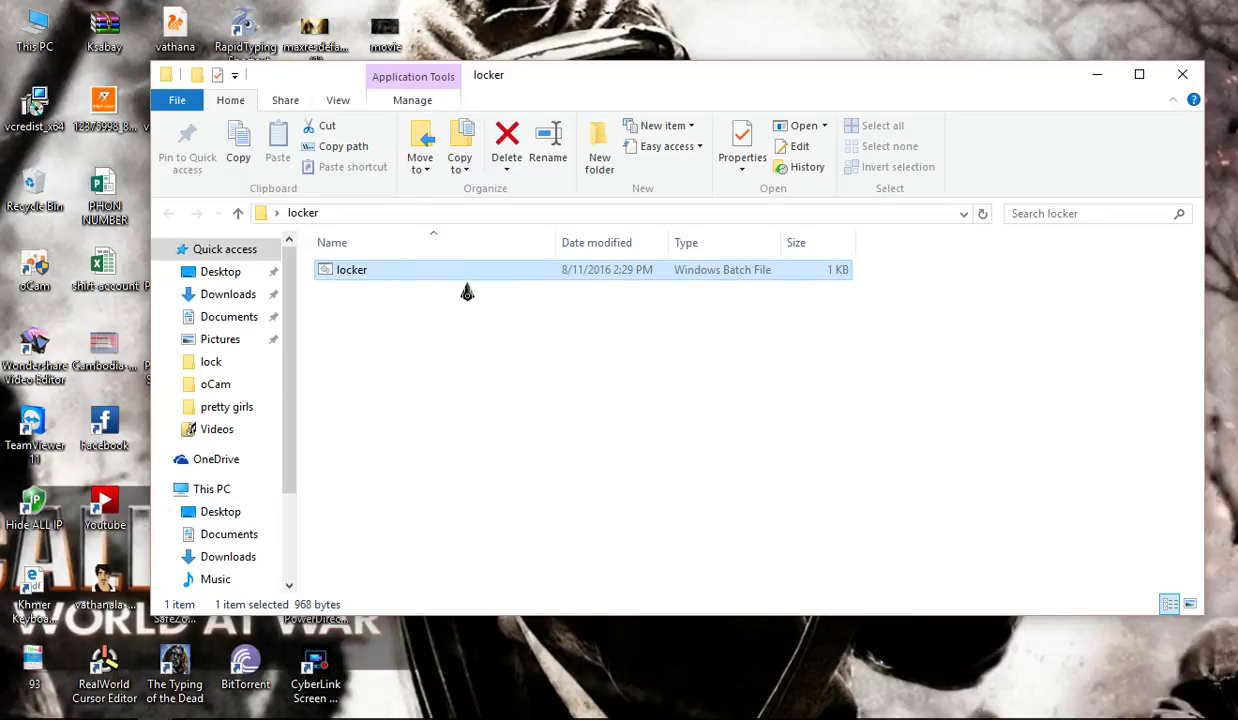
# Step: Run locker.bat, close the extra console, and enter the folder password to restore Private
pyautogui.doubleClick(333, 277)
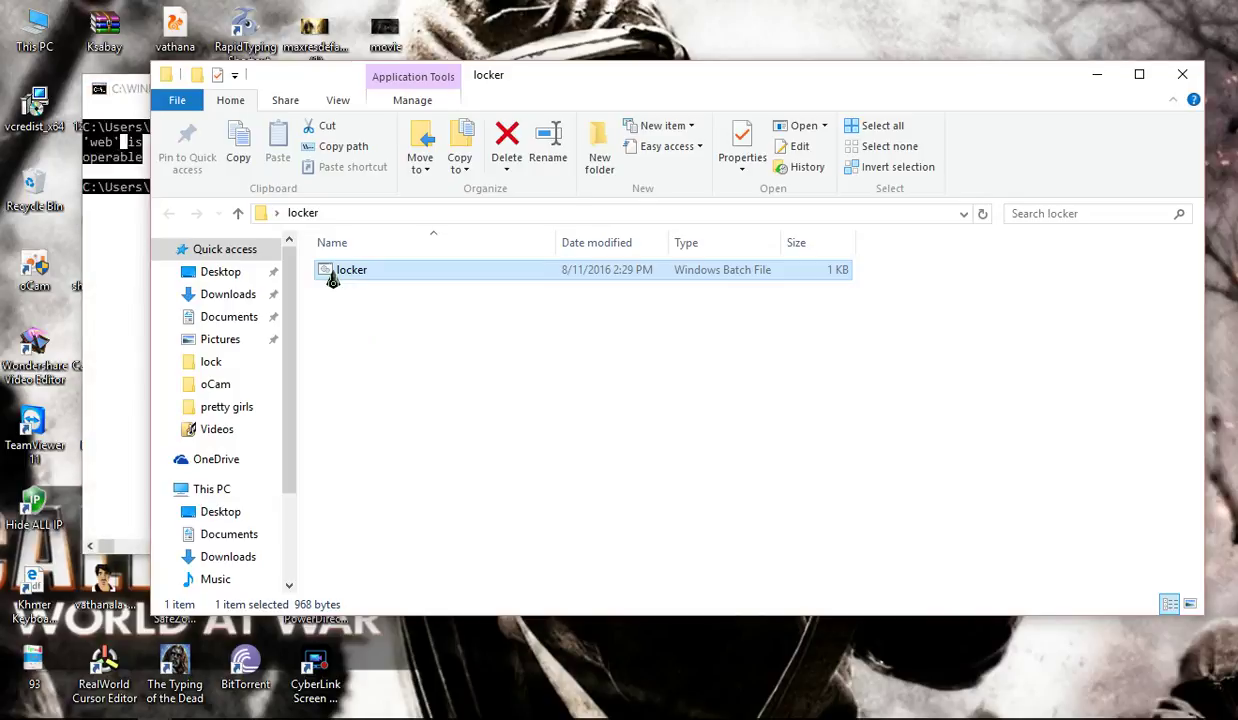
pyautogui.click(127, 310)
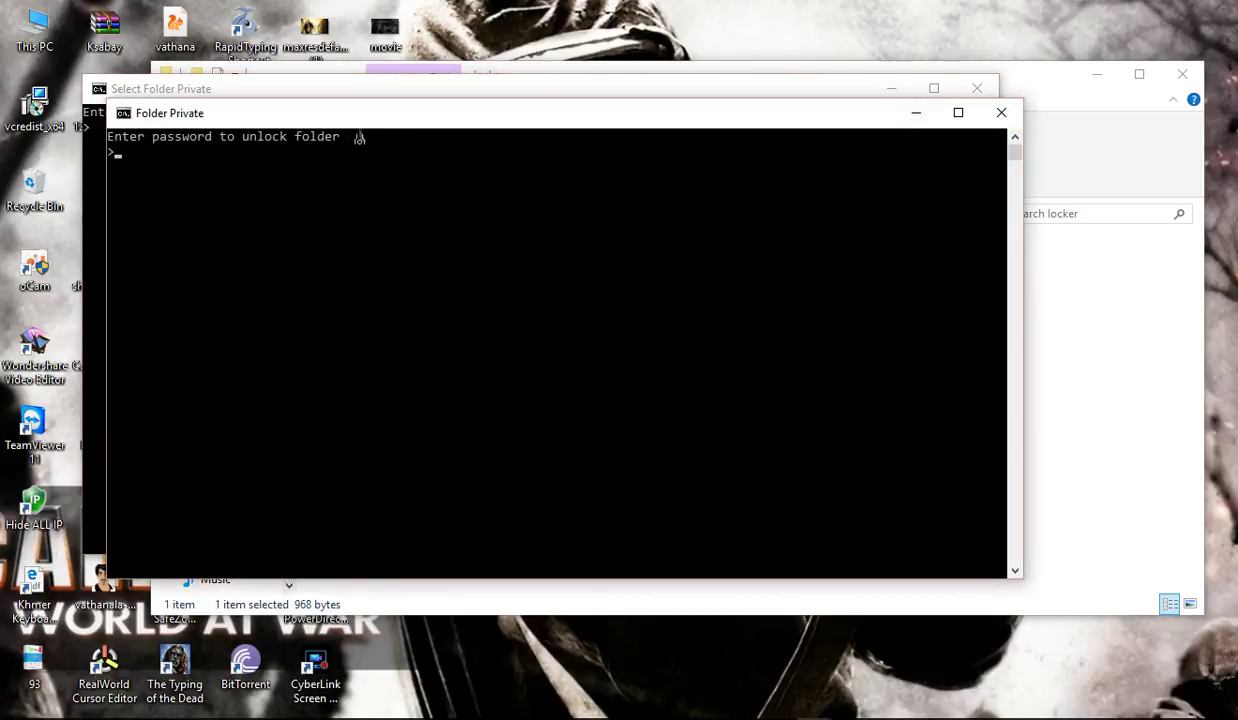
pyautogui.click(1001, 113)
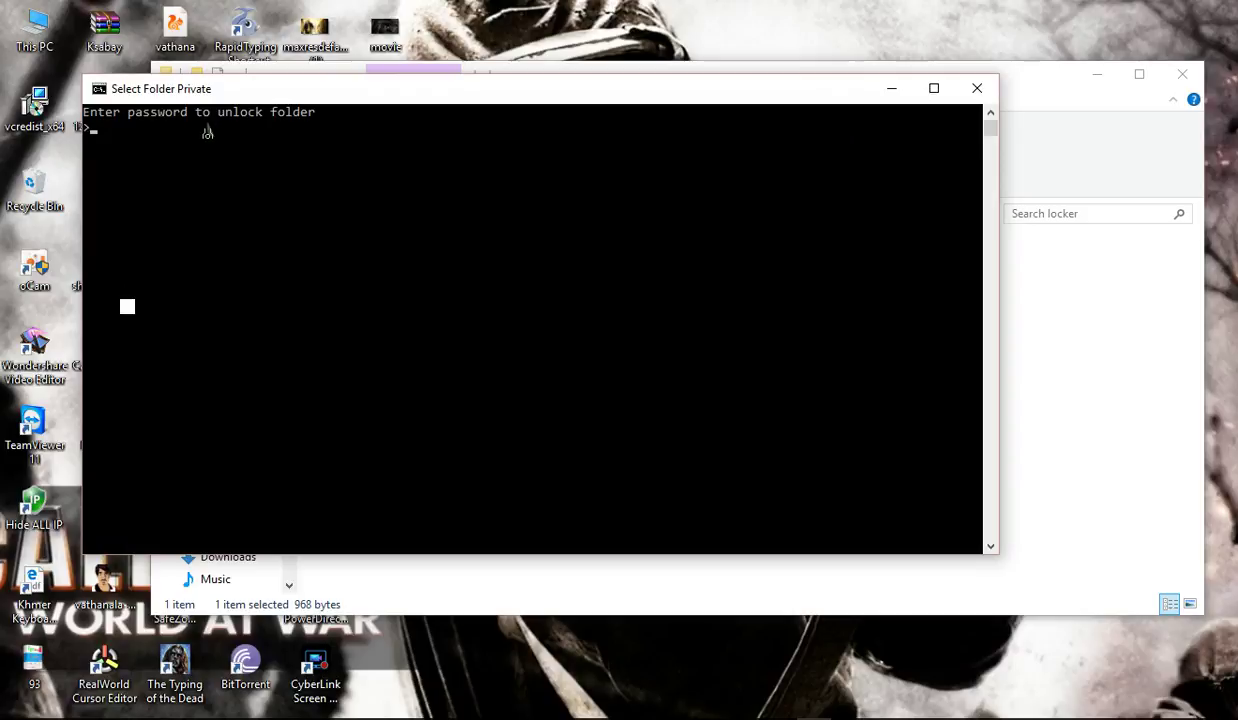
pyautogui.write('123456789')
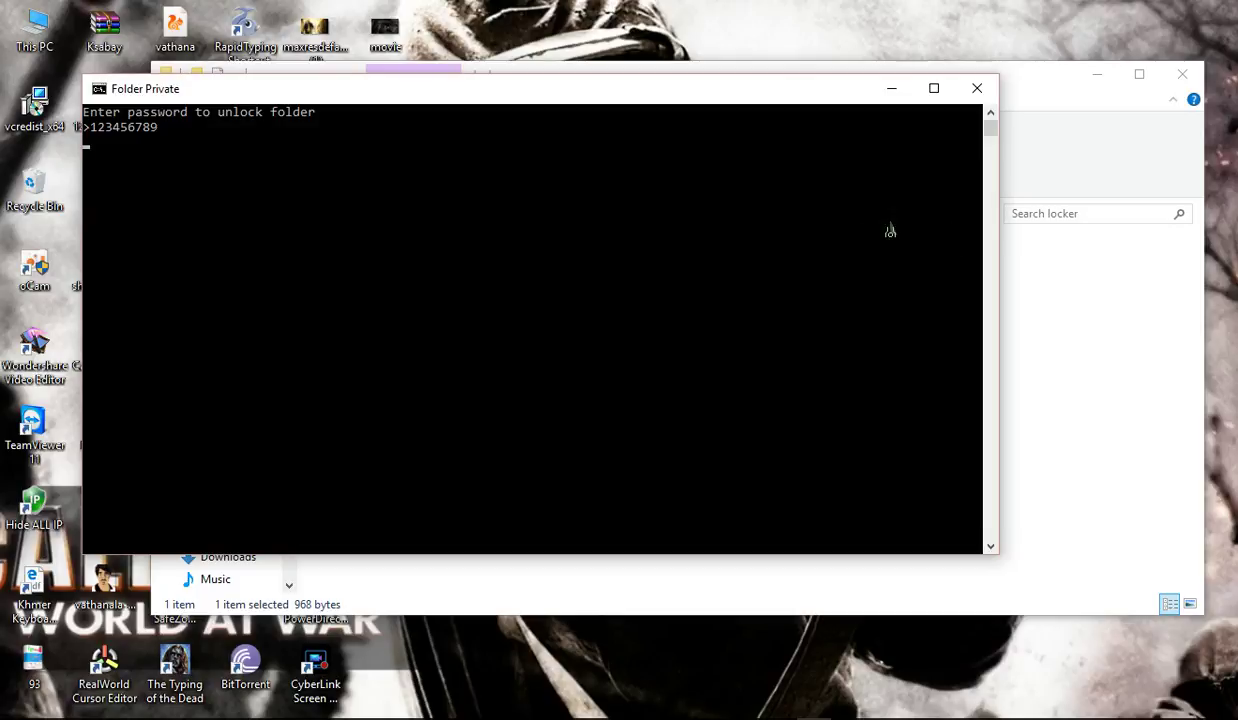
pyautogui.press('Return')
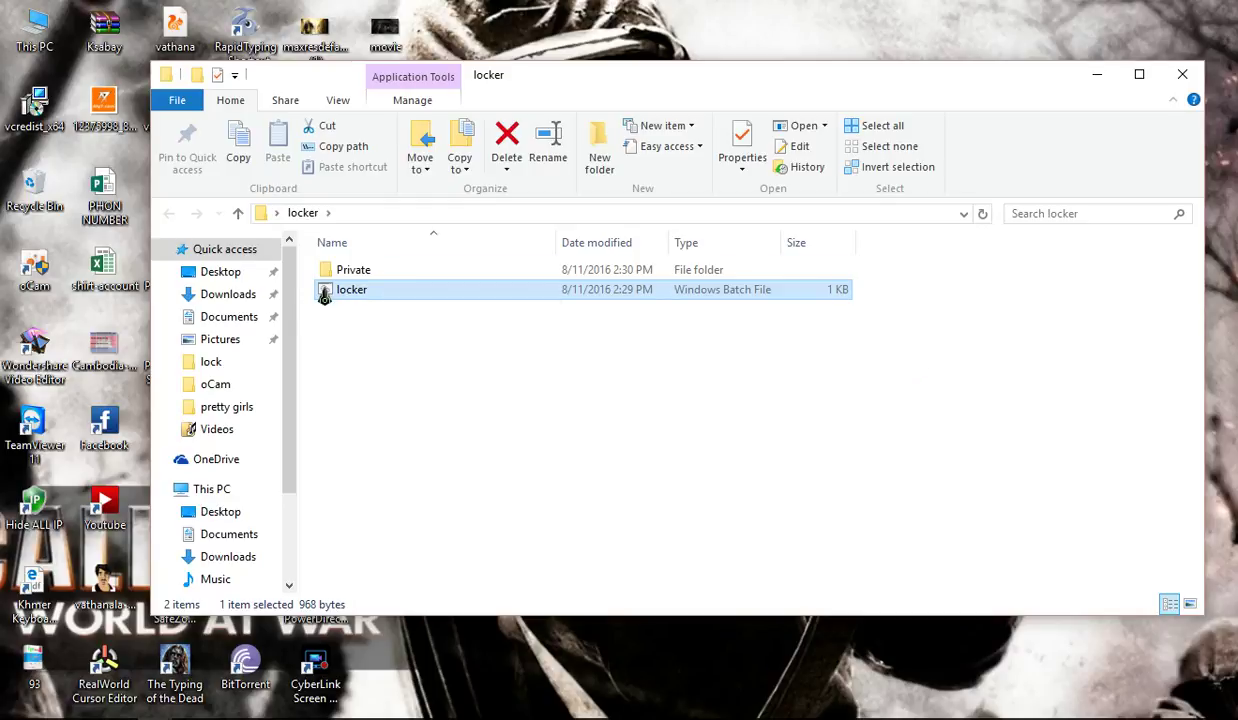
# Step: Run locker.bat and answer 'y' to lock the Private folder again
pyautogui.doubleClick(323, 290)
pyautogui.click(193, 190)
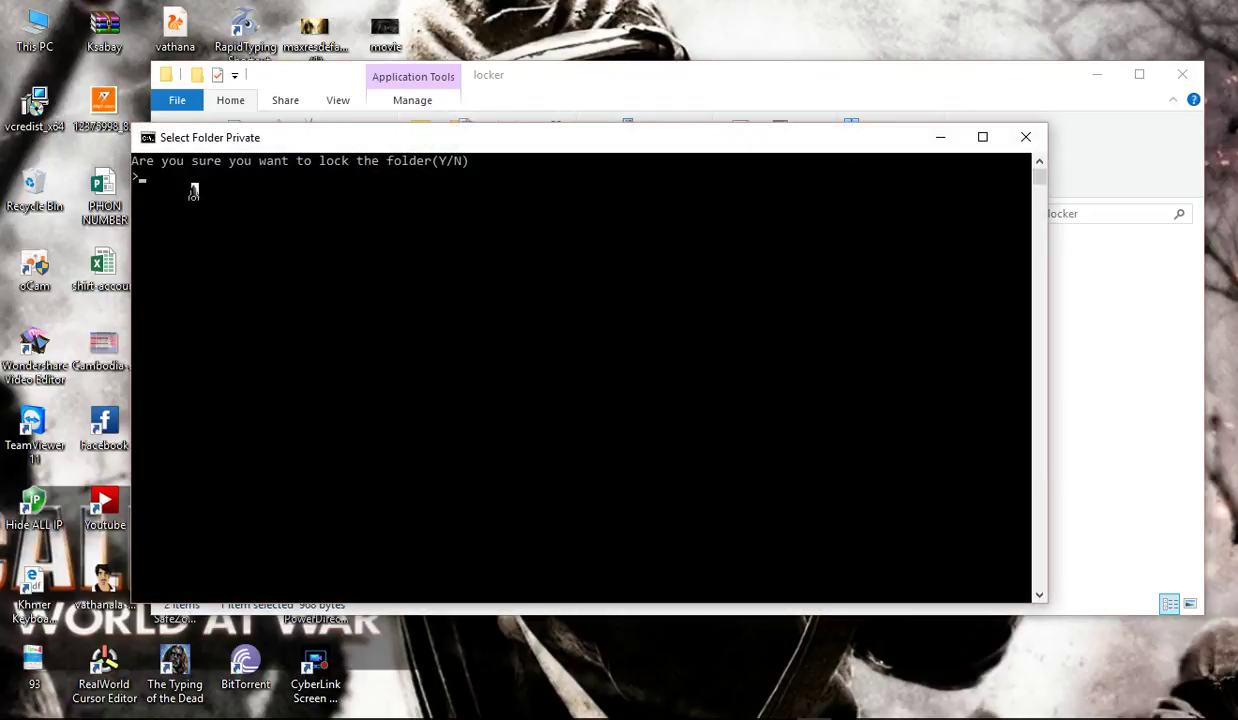
pyautogui.write('y')
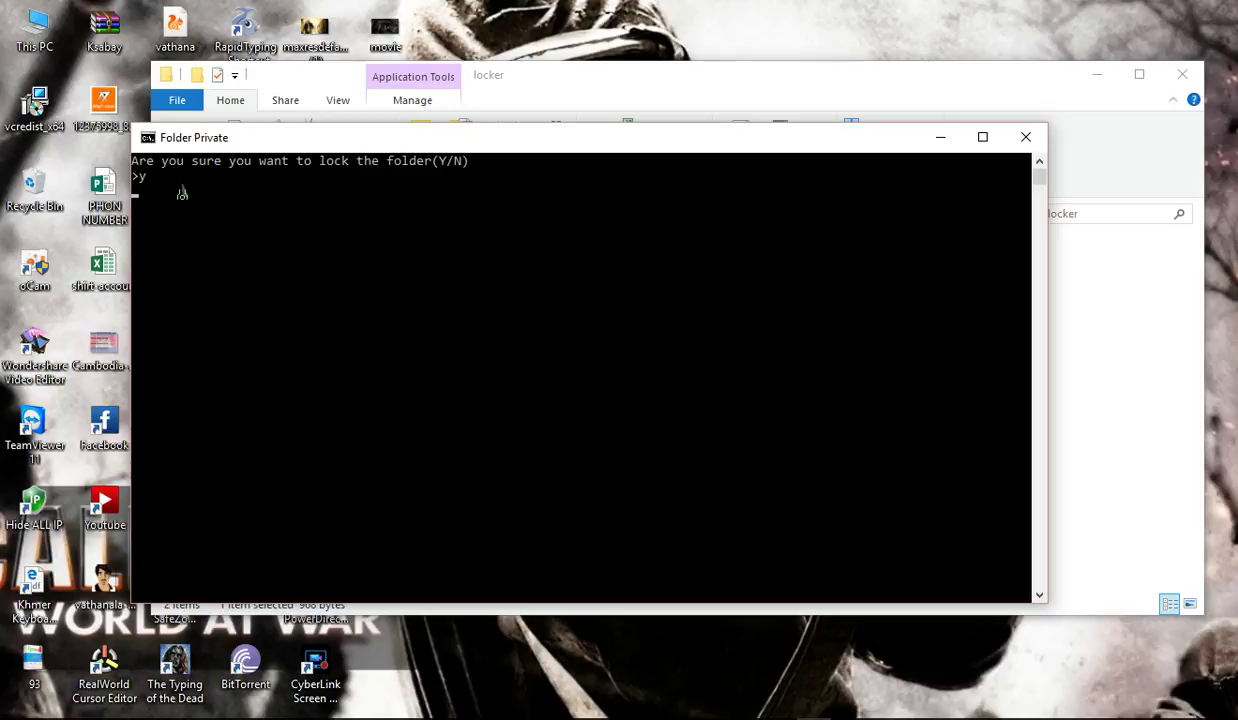
pyautogui.press('Return')
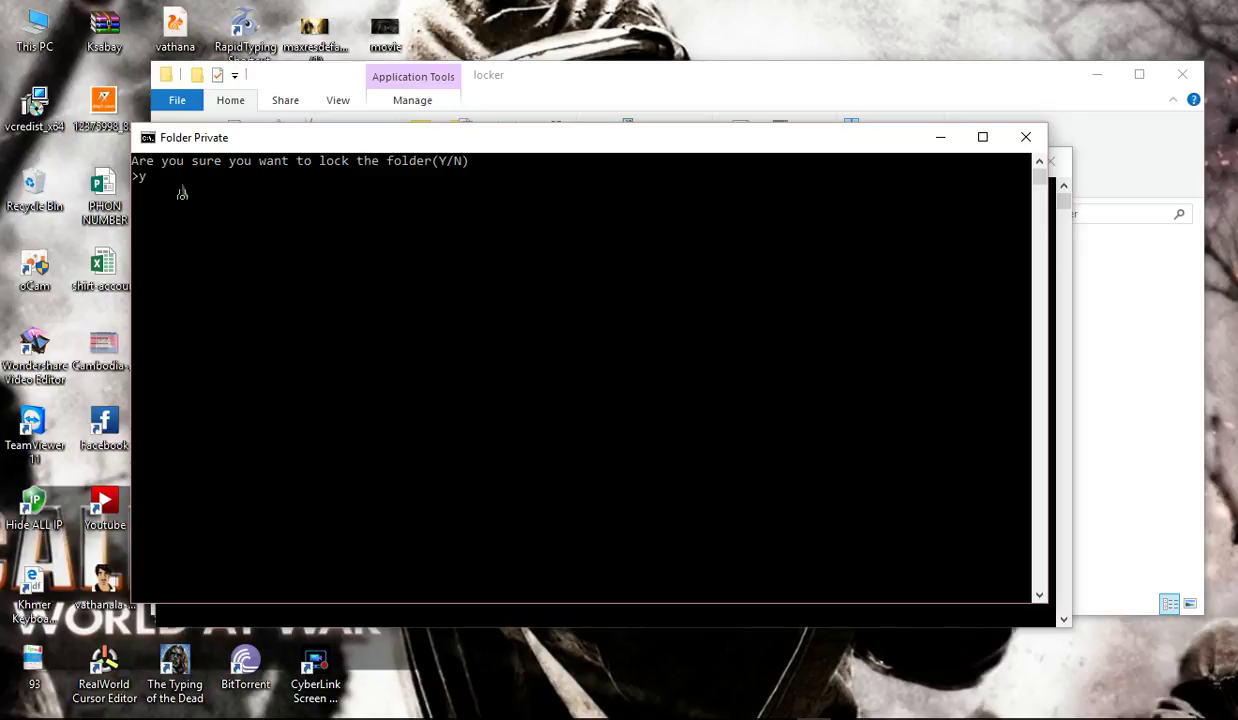